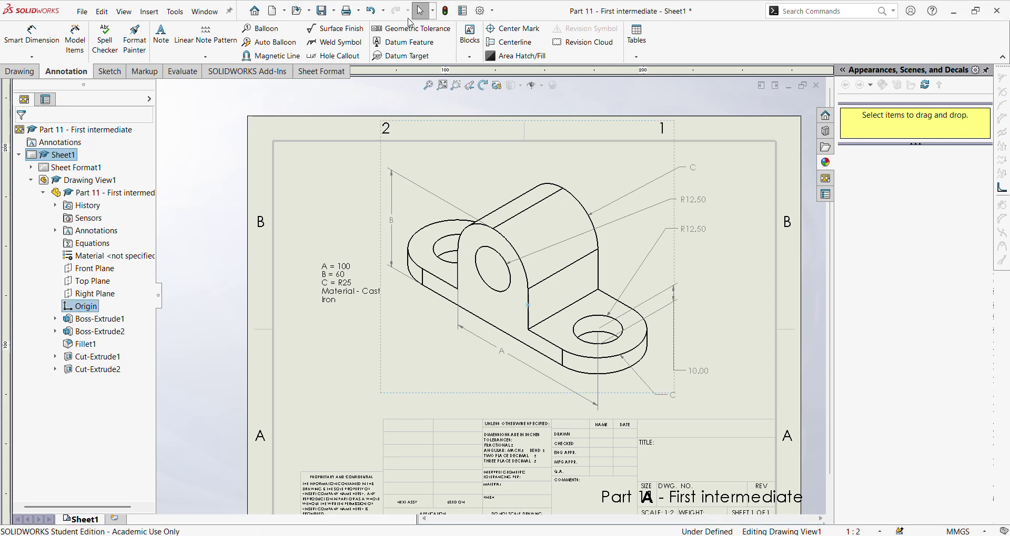
left_click(83, 11)
left_click(98, 31)
left_click(432, 415)
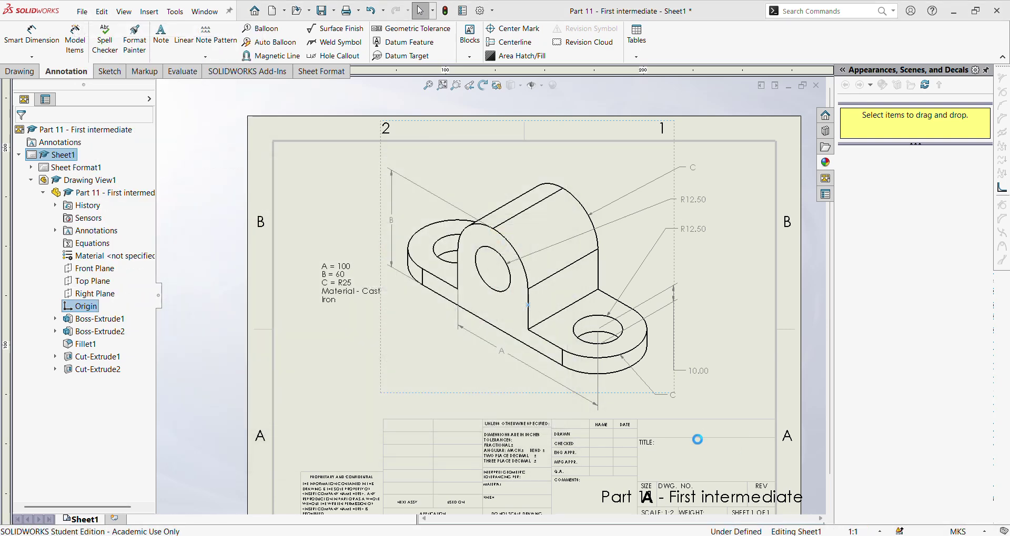
left_click(581, 358)
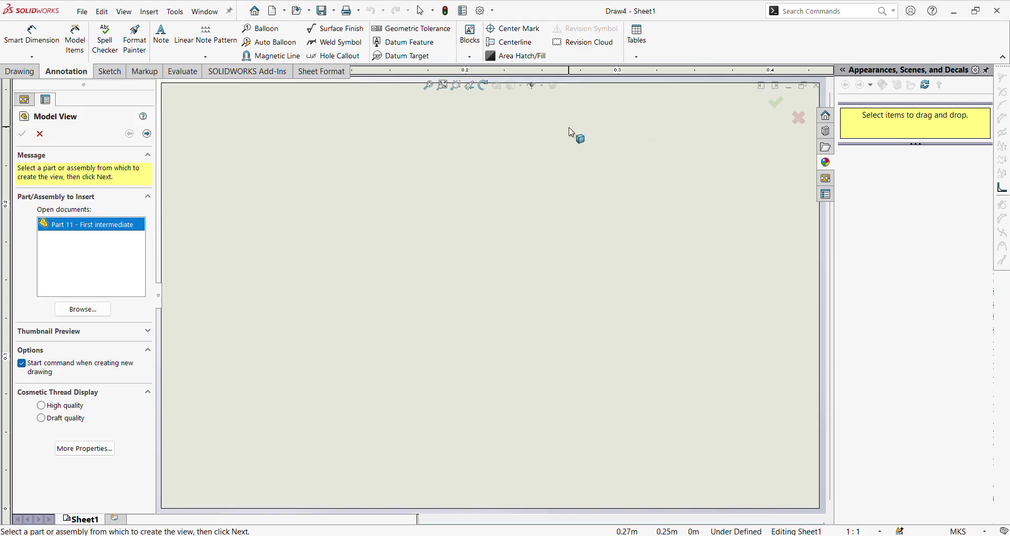
Step: Create a new part document and set its unit system to MMGS
left_click(82, 12)
left_click(93, 37)
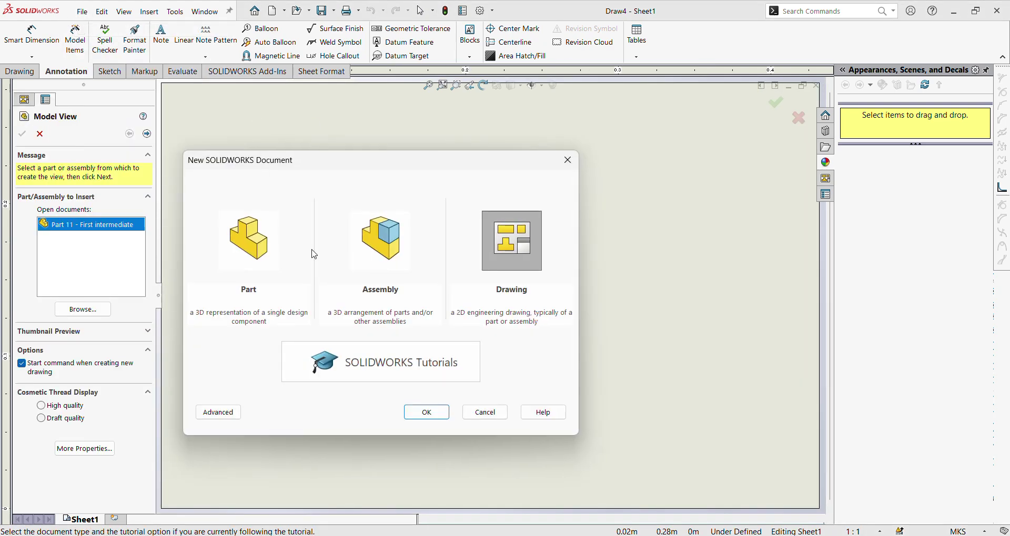
left_click(249, 241)
left_click(427, 412)
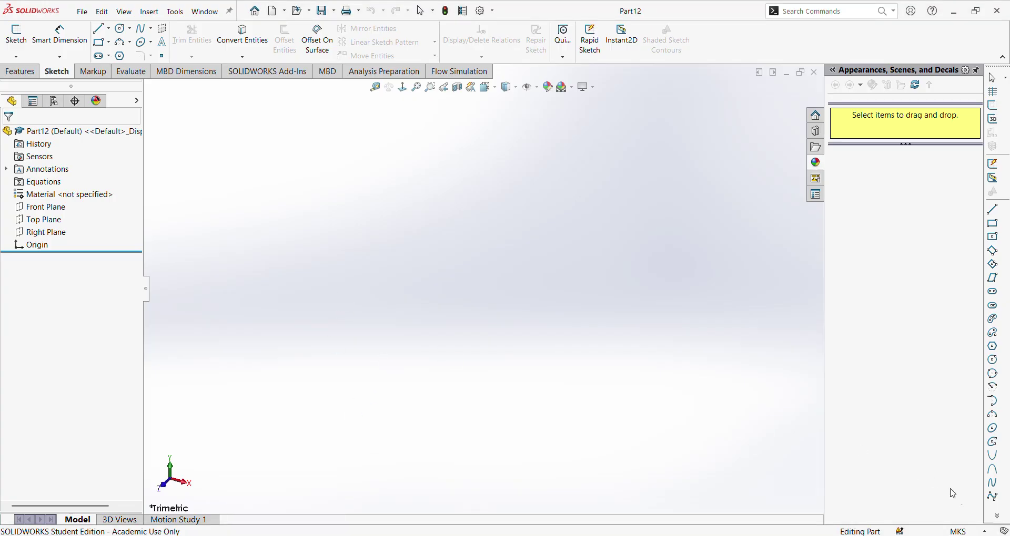
left_click(964, 532)
left_click(905, 485)
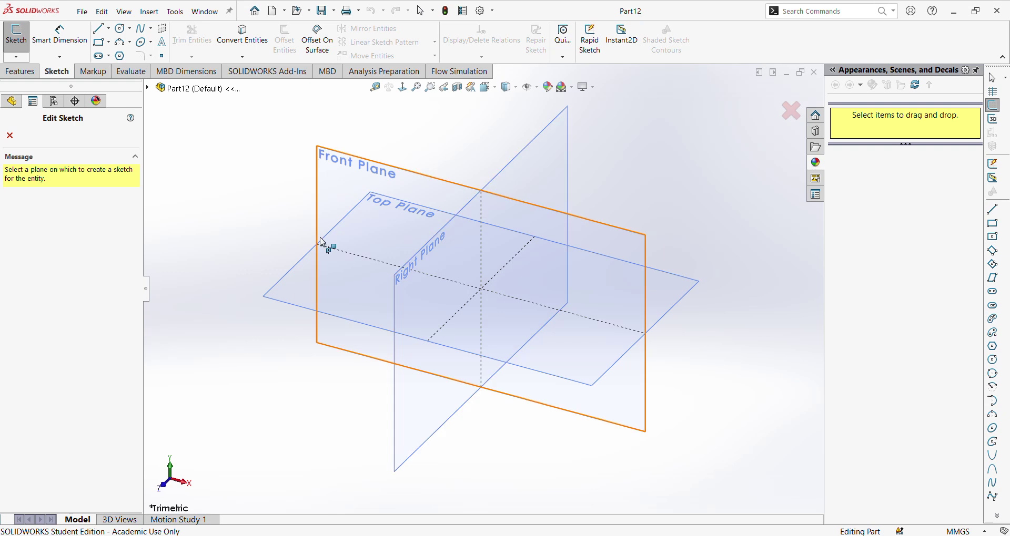
Step: Sketch on the Front Plane a stepped three-line outline left of the origin, ending in a vertical line about 34 mm long
left_click(333, 243)
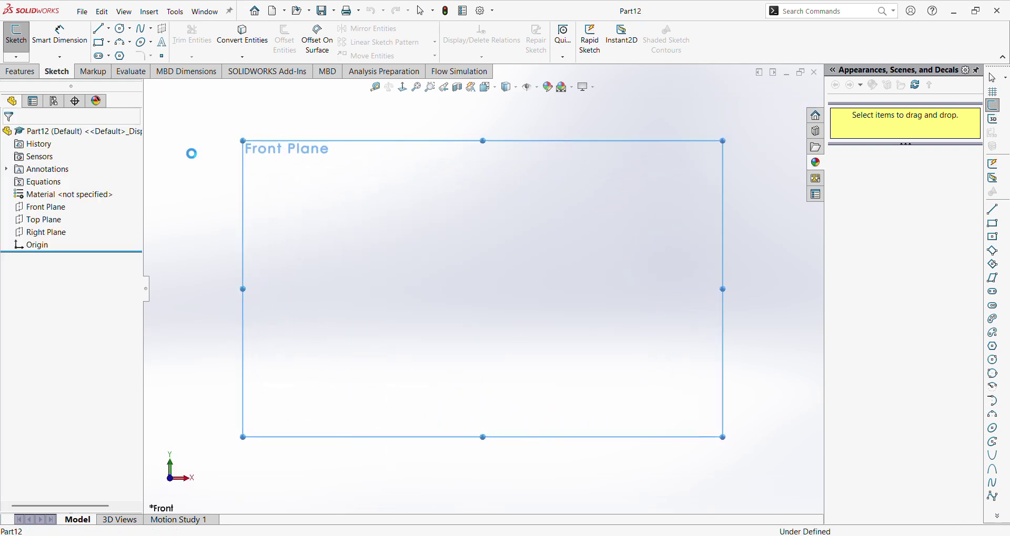
left_click(99, 29)
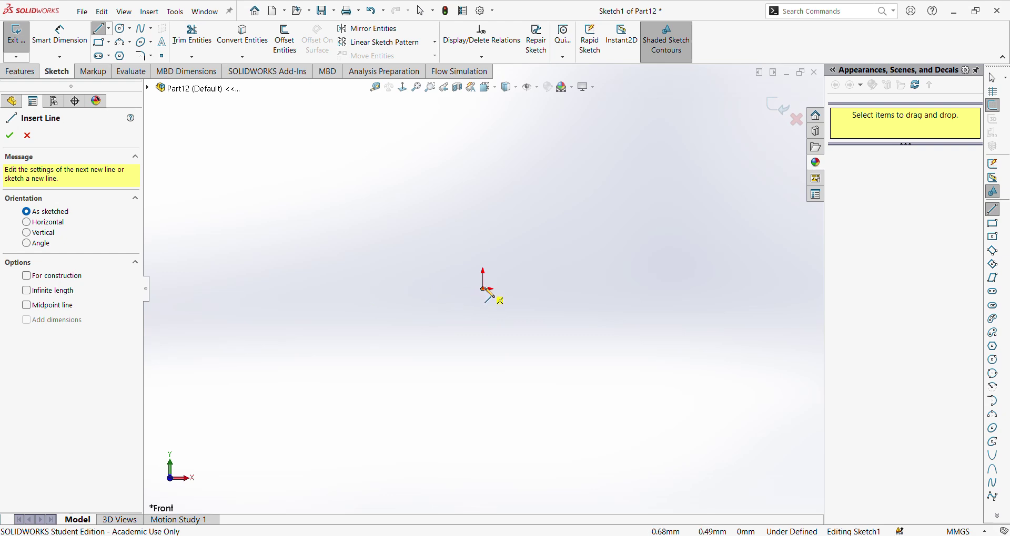
left_click(291, 289)
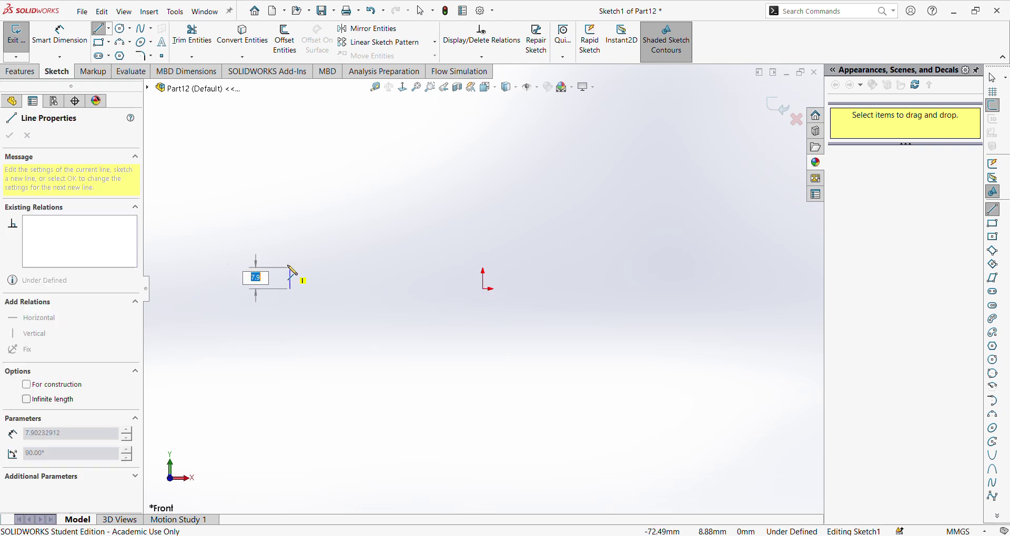
left_click(290, 243)
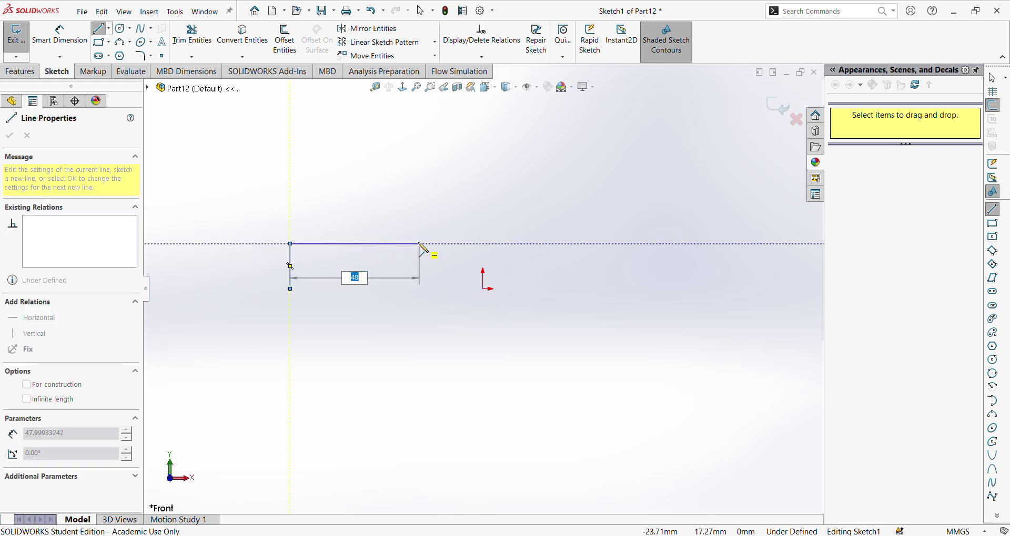
left_click(398, 244)
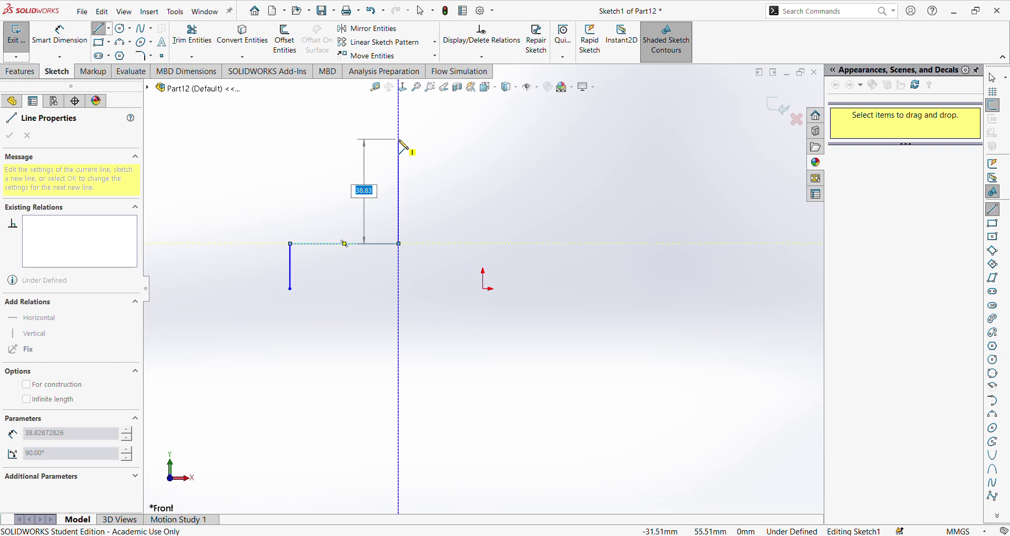
double_click(399, 153)
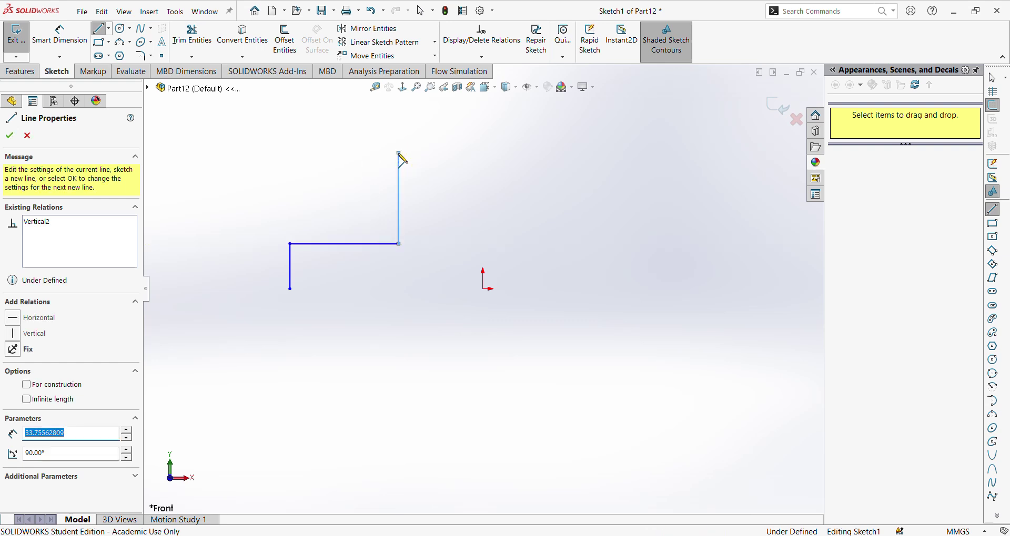
Step: Complete the closed profile with a tangent arc of about 25 mm radius, matching right-side steps and a base line about 137 mm long
key("a")
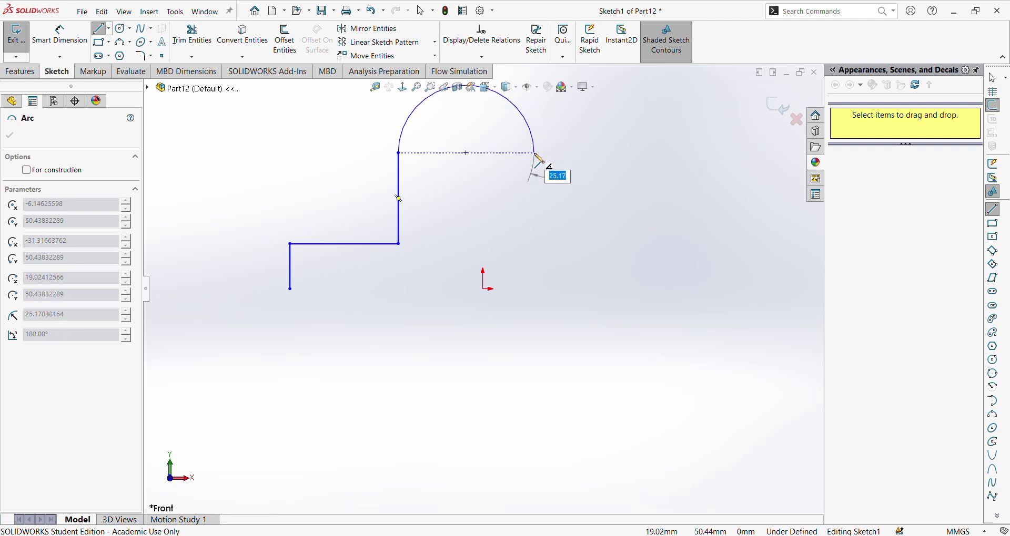
left_click(532, 153)
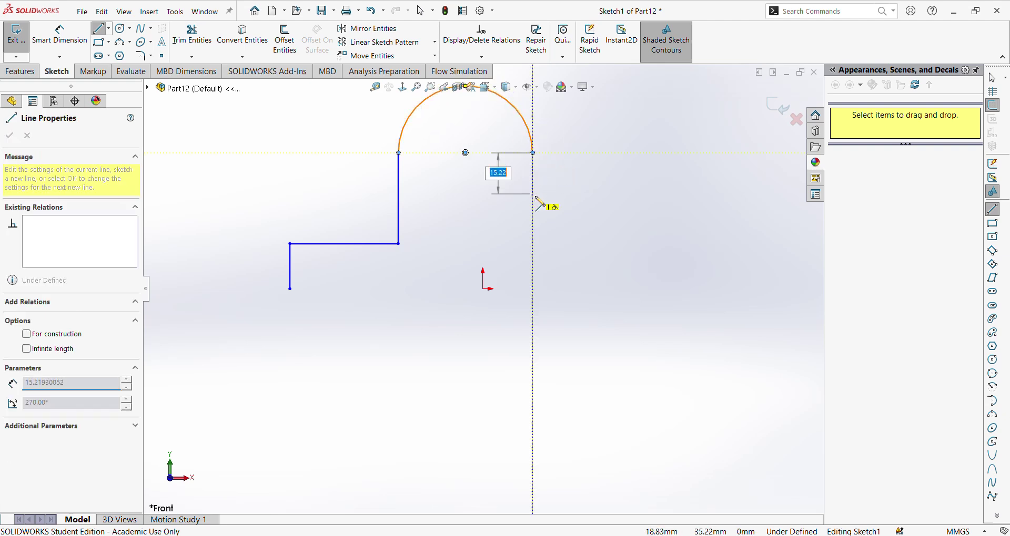
left_click(532, 243)
left_click(660, 244)
left_click(660, 289)
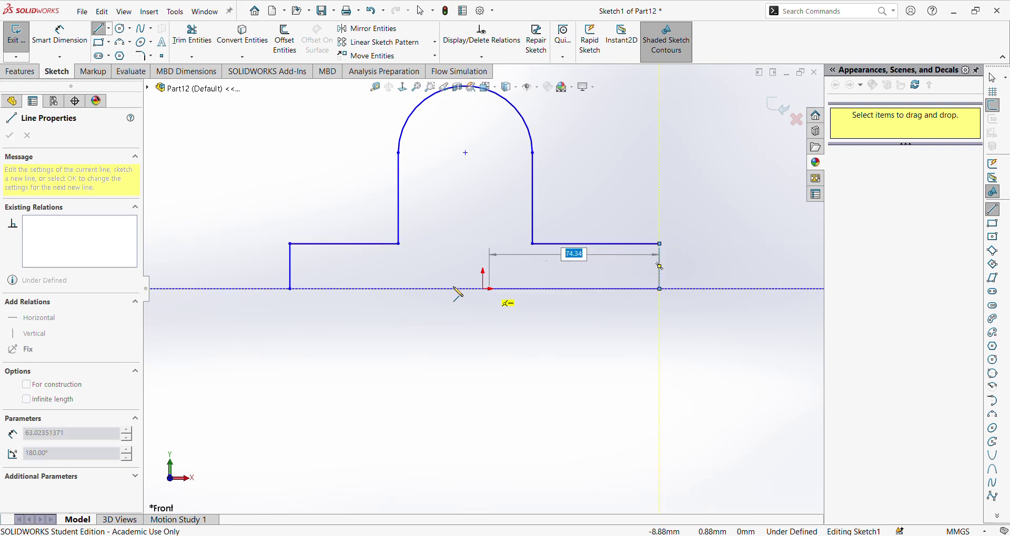
left_click(290, 289)
key("Escape")
Step: Make the midpoint of the profile's base line coincident with the origin
right_click(472, 290)
left_click(495, 311)
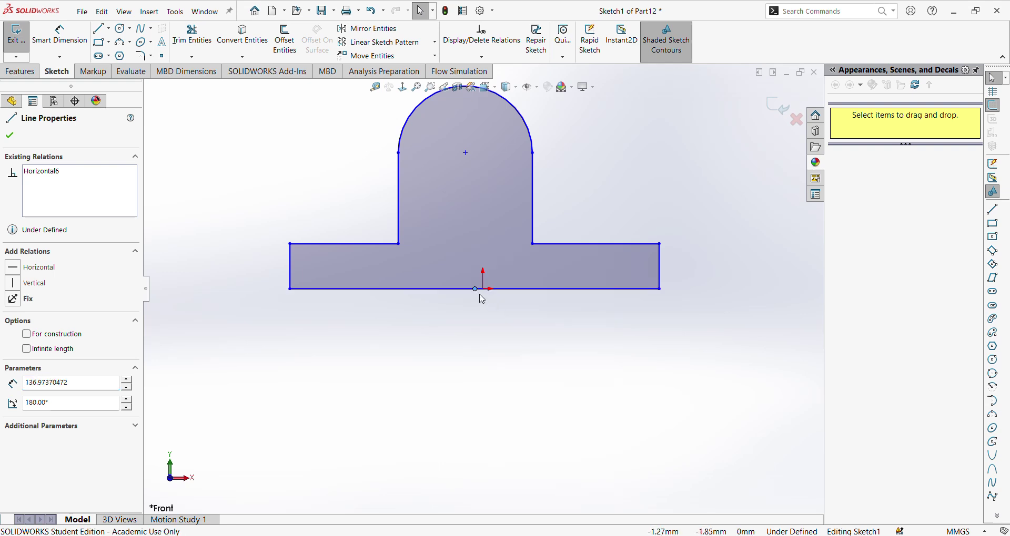
left_click(484, 289, "ctrl")
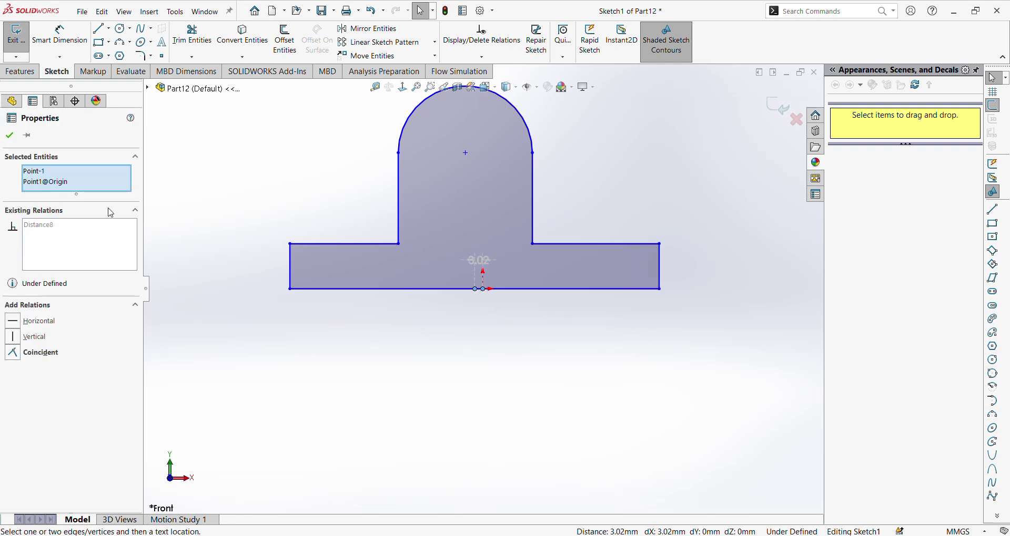
left_click(10, 358)
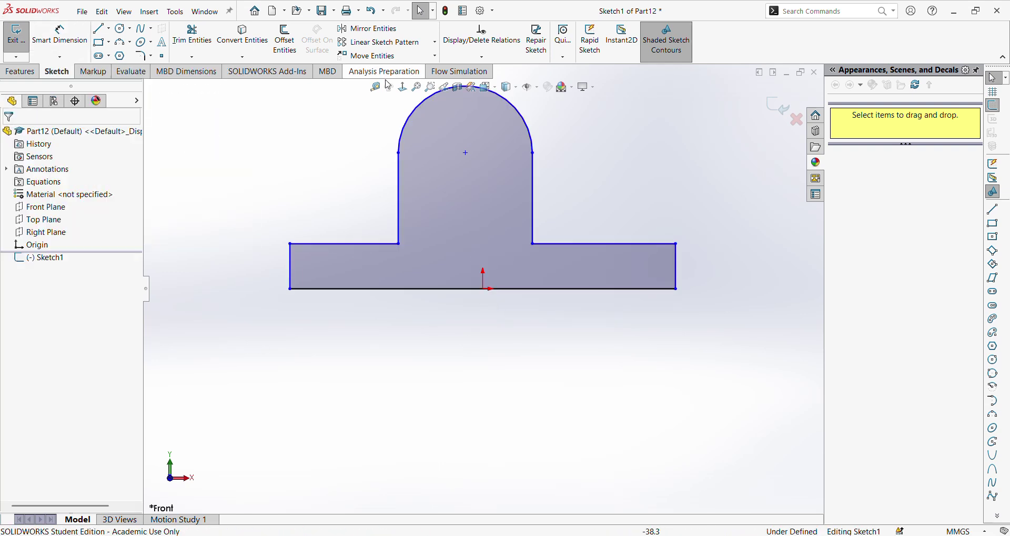
Step: Align the arc's center point with the origin using a Vertical relation
scroll(488, 122, "up", 1)
left_click(469, 176)
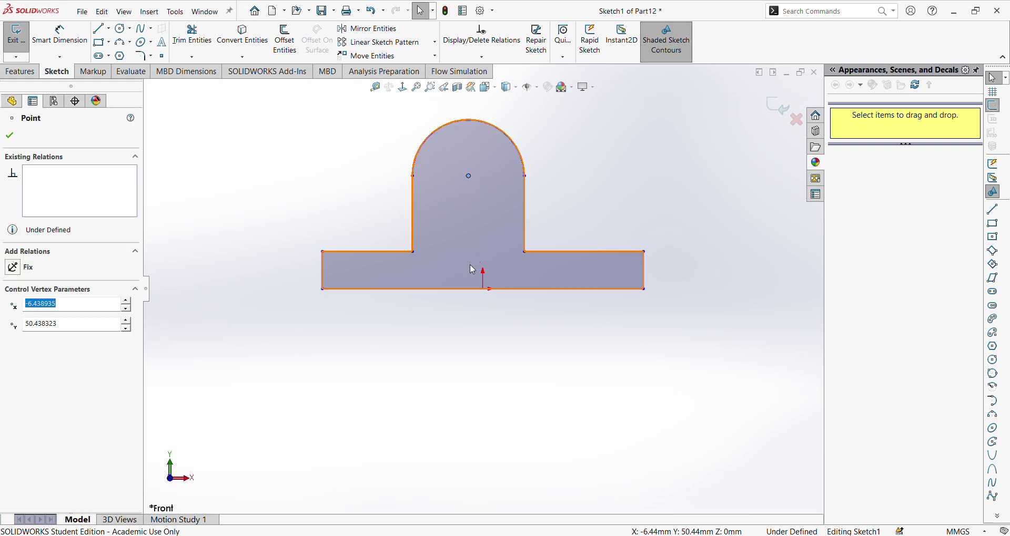
left_click(484, 289, "ctrl")
left_click(14, 337)
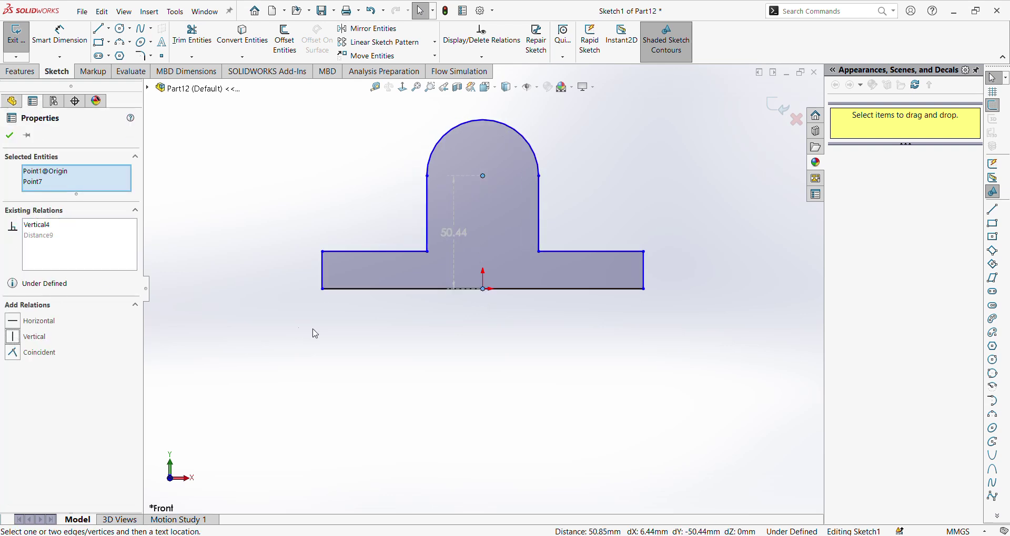
left_click(301, 332)
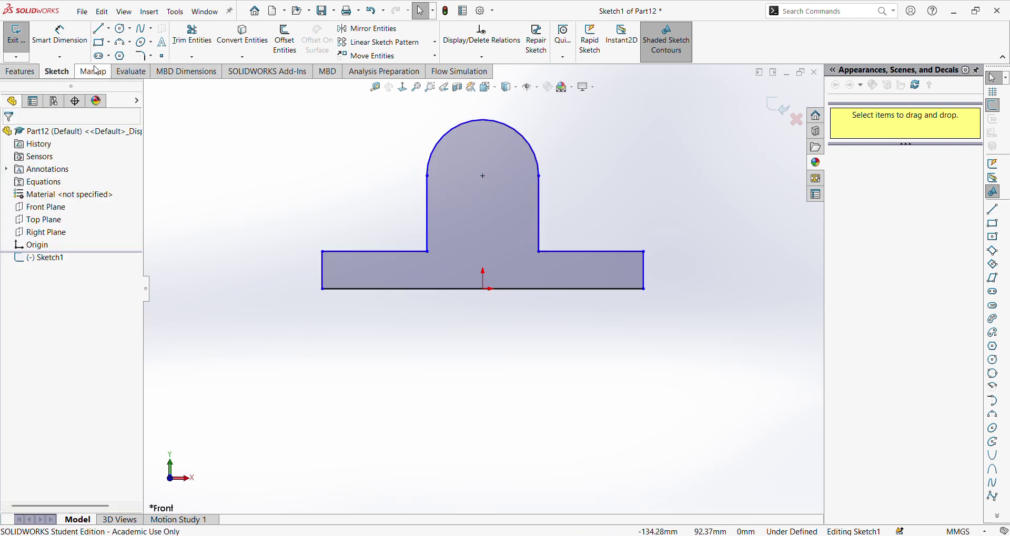
Step: Dimension the height from the base line to the arc's center as 60 mm
left_click(60, 34)
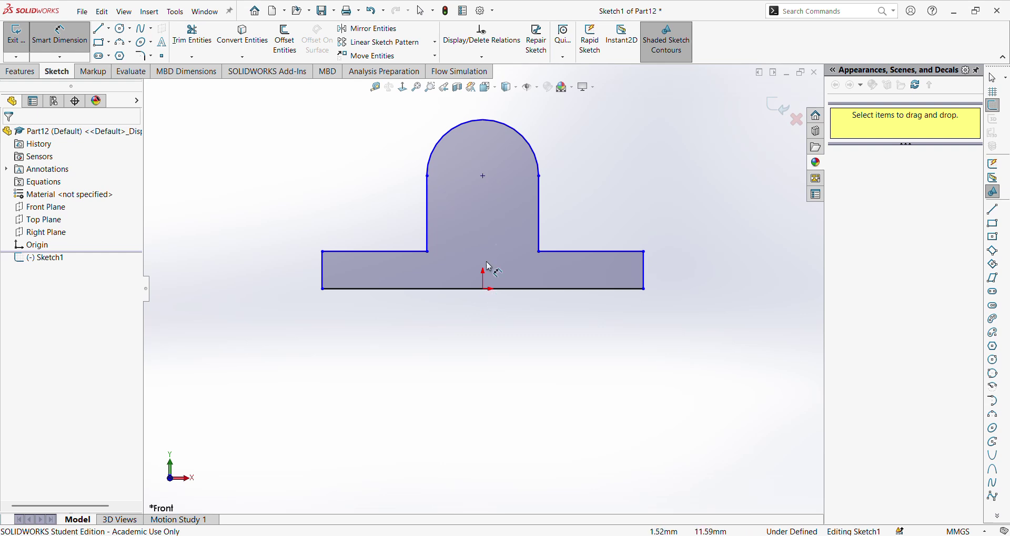
left_click(489, 122)
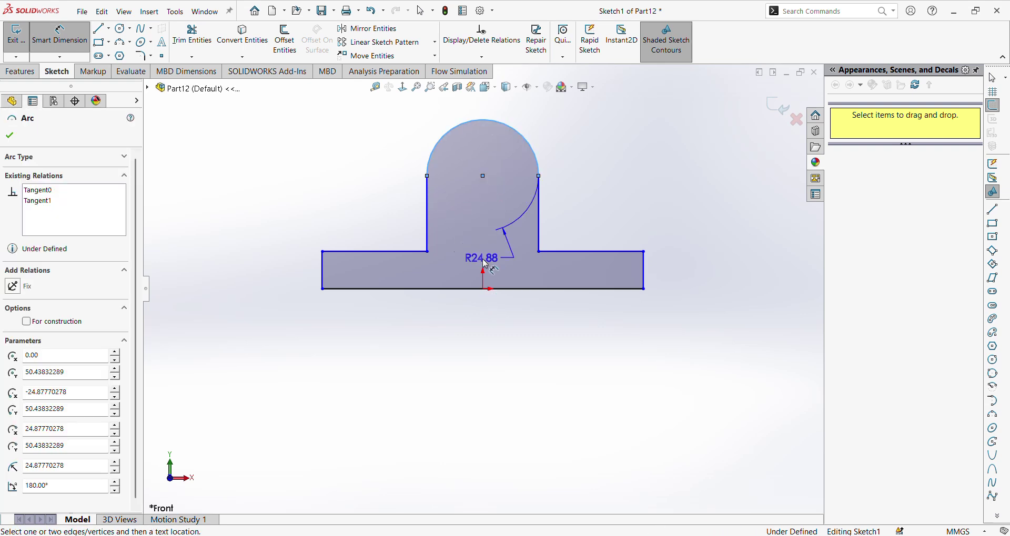
left_click(500, 290)
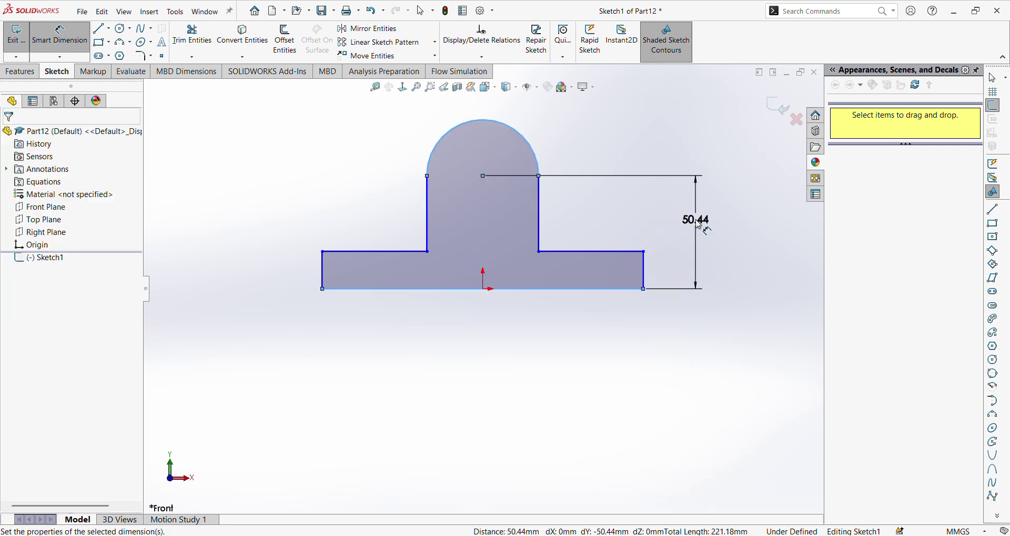
left_click(690, 221)
type("60")
key("Return")
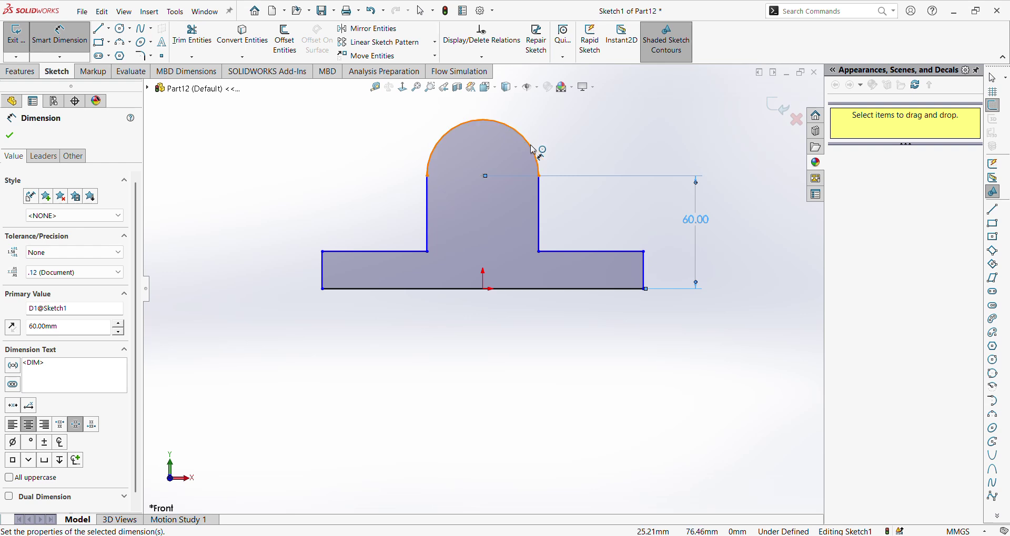
Step: Dimension the radius of the profile's top arc as 25 mm
left_click(536, 154)
left_click(631, 135)
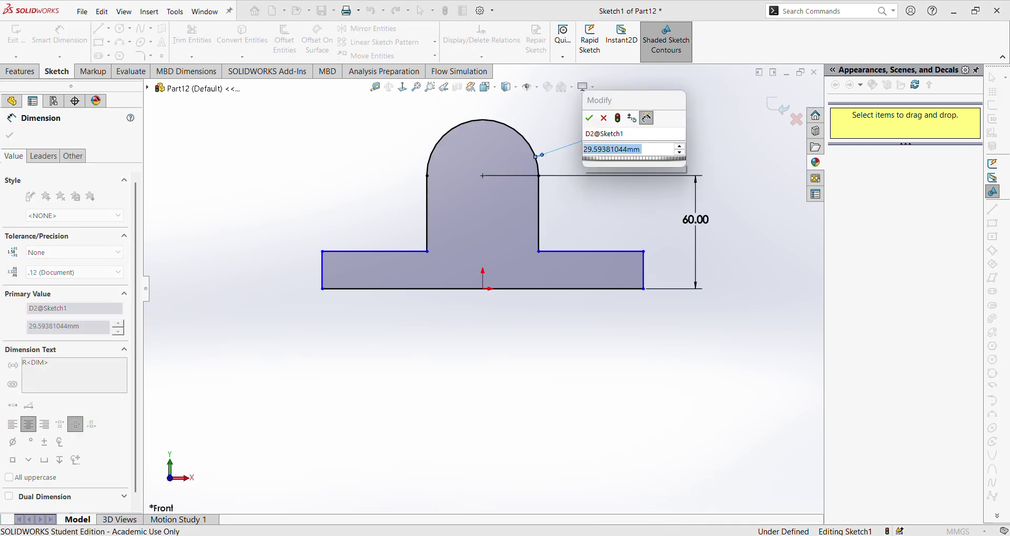
type("25")
key("Return")
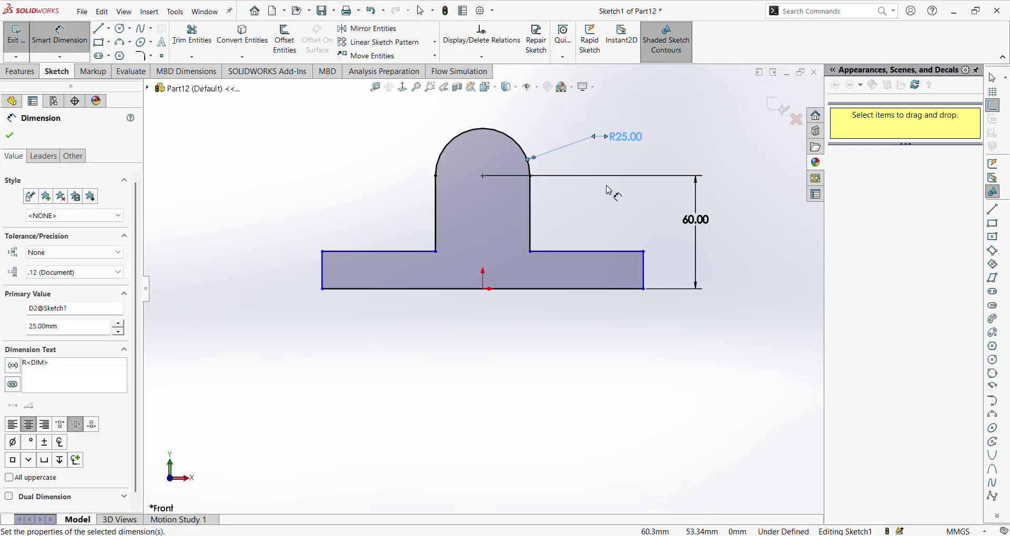
Step: Delete the 60 mm height dimension from the sketch
left_click(704, 225)
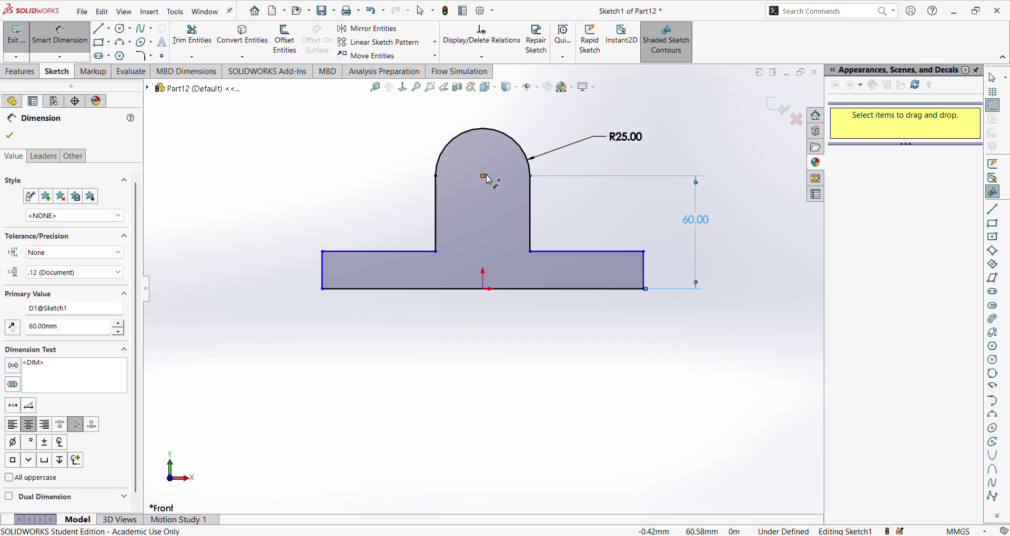
left_click(484, 135)
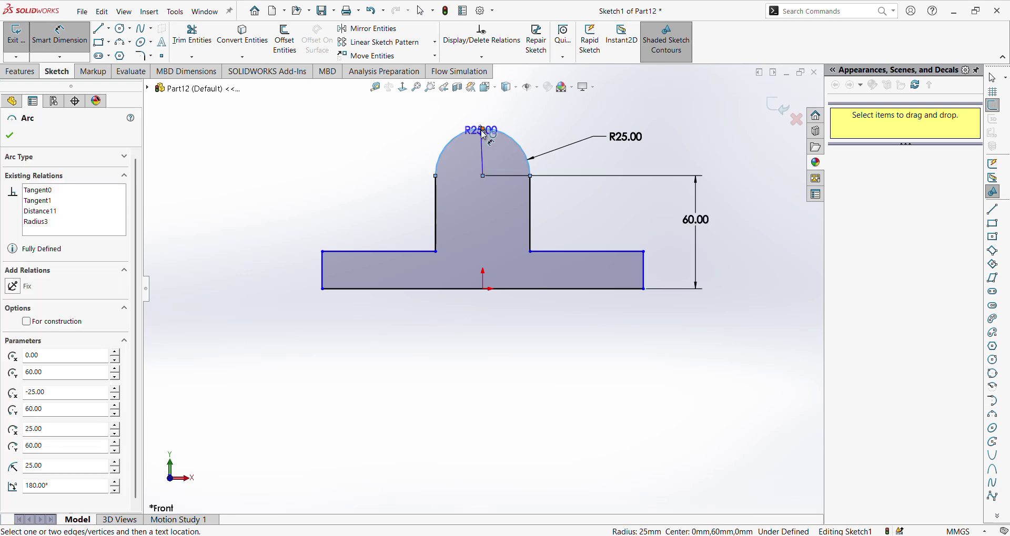
key("Escape")
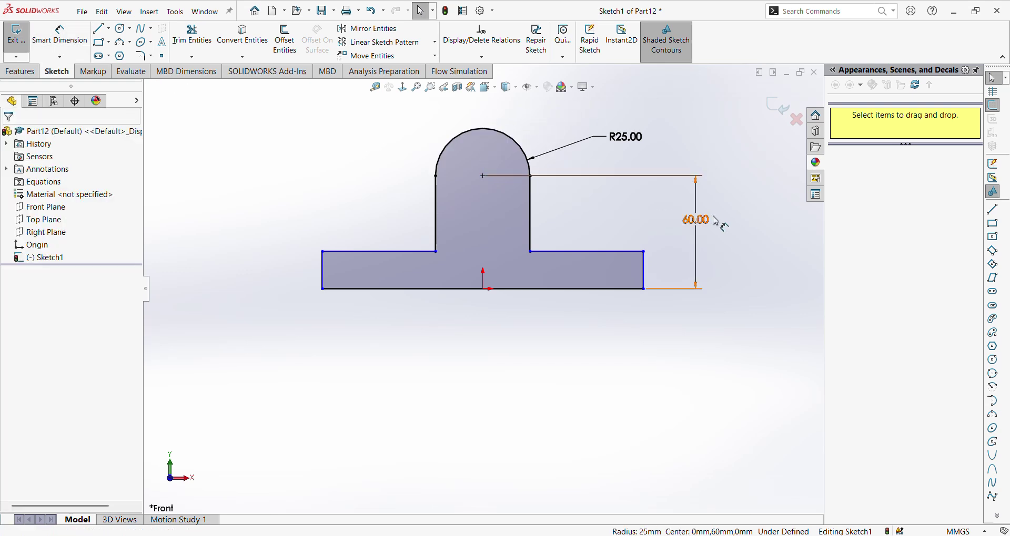
left_click(693, 221)
key("Delete")
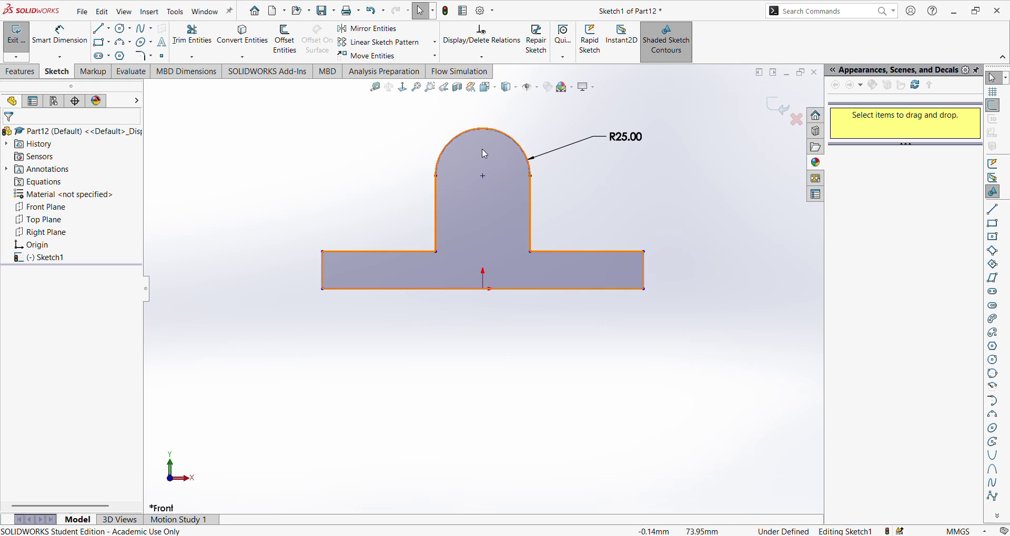
Step: Measure the distance from the top arc to the origin
left_click(374, 87)
left_click(484, 129)
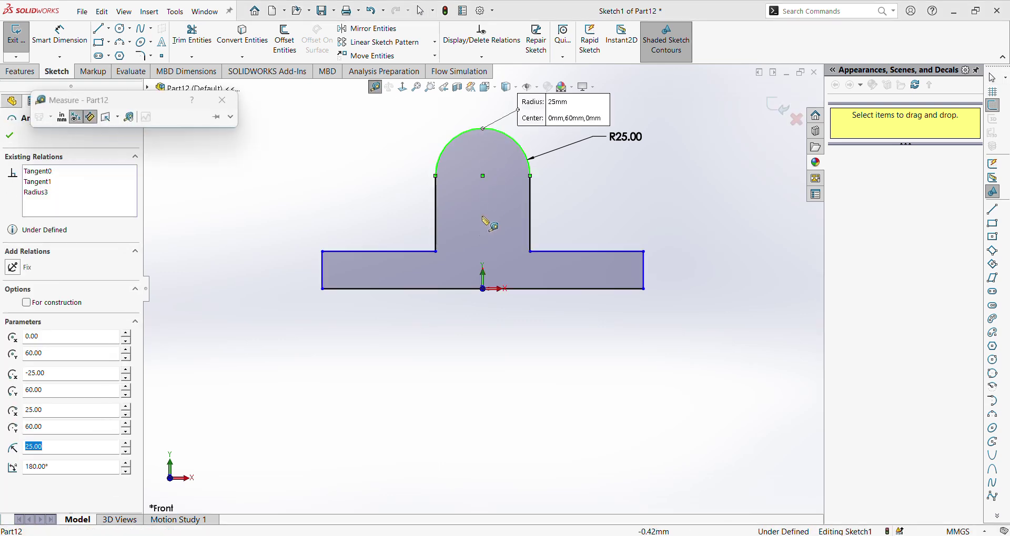
left_click(482, 289)
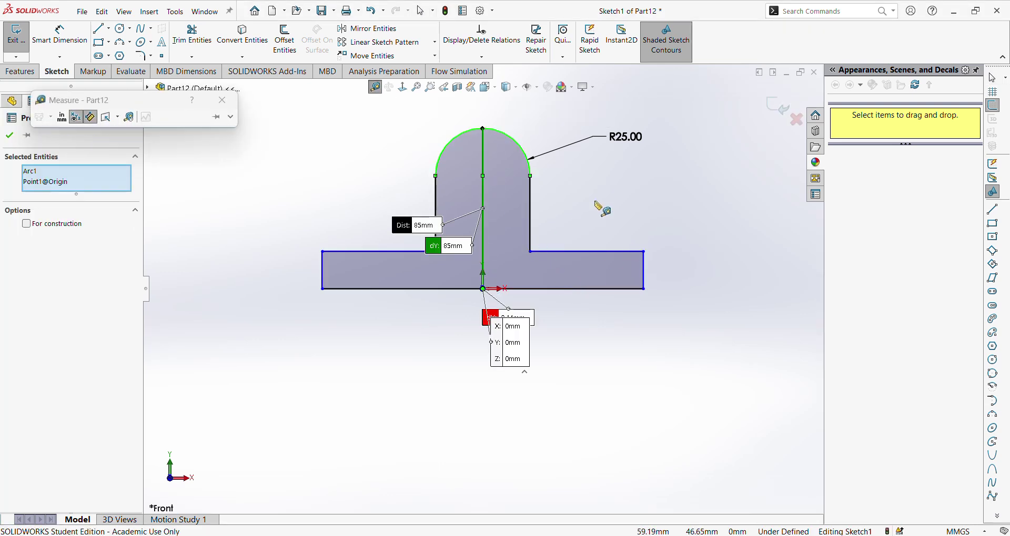
key("Escape")
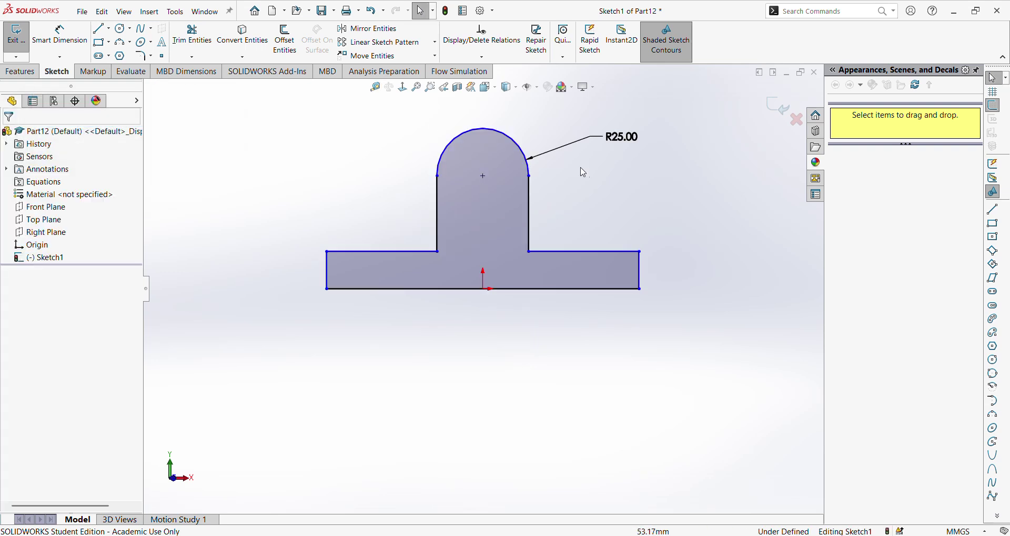
left_click(61, 40)
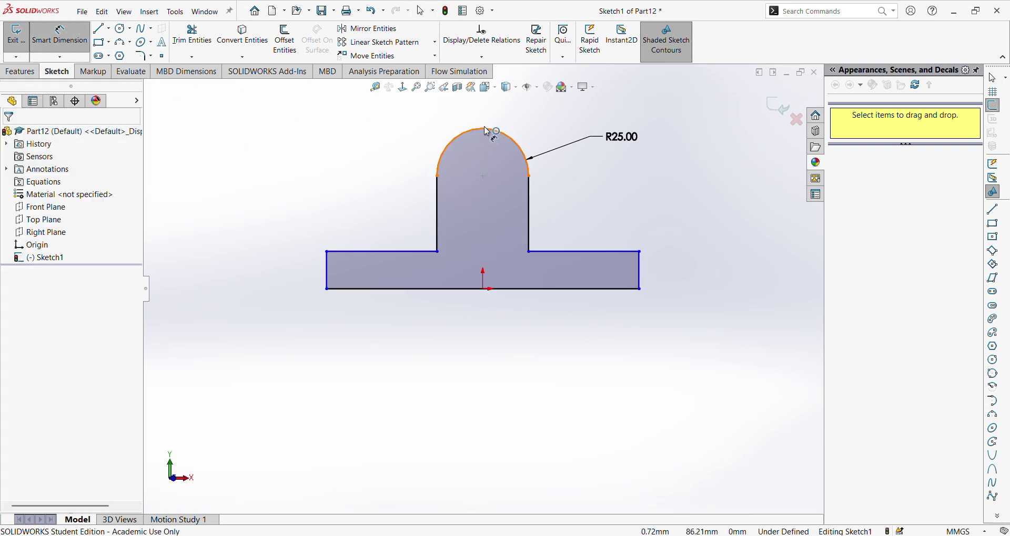
left_click(487, 131)
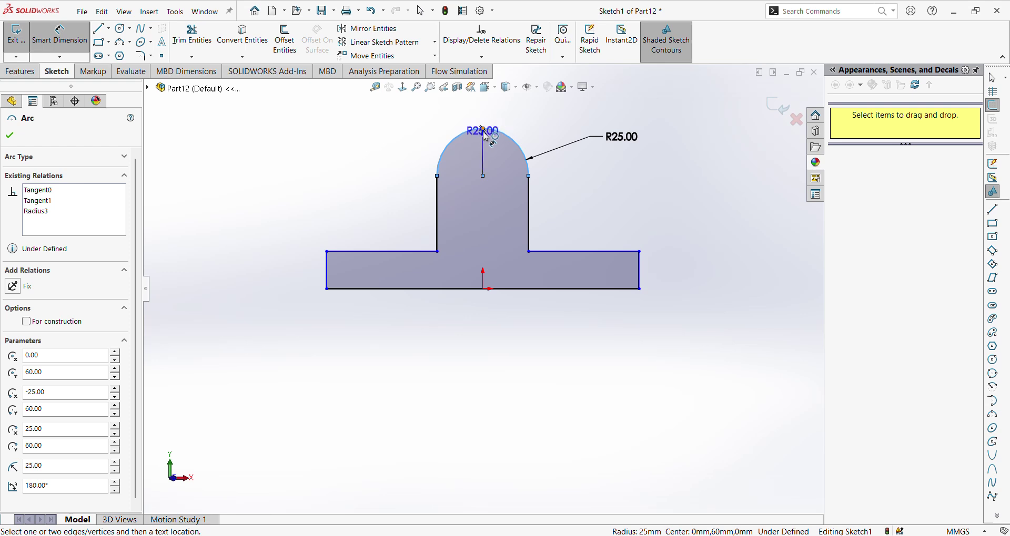
key("Escape")
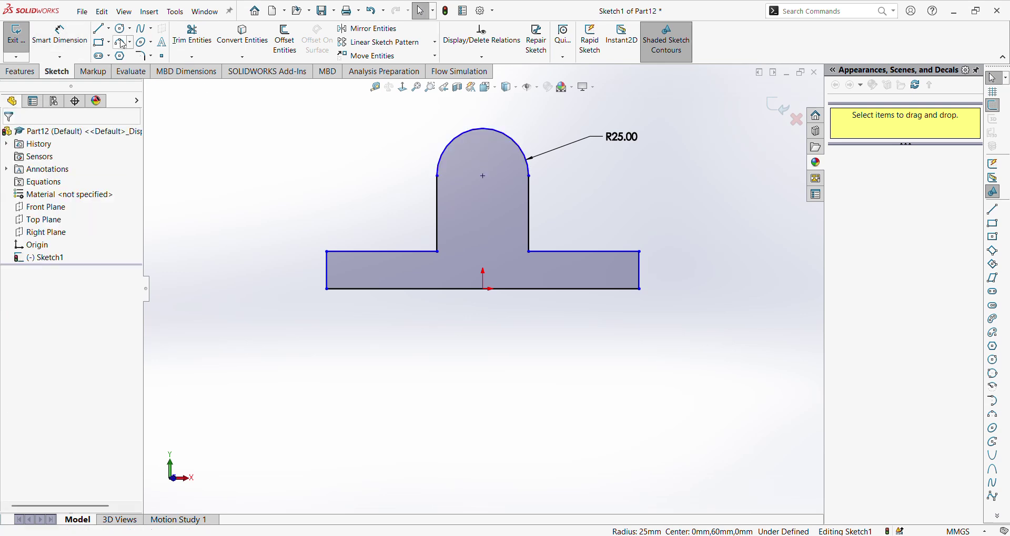
Step: Dimension the profile's overall height from the origin to the top of the arc as 60 mm
key("Return")
left_click(483, 129)
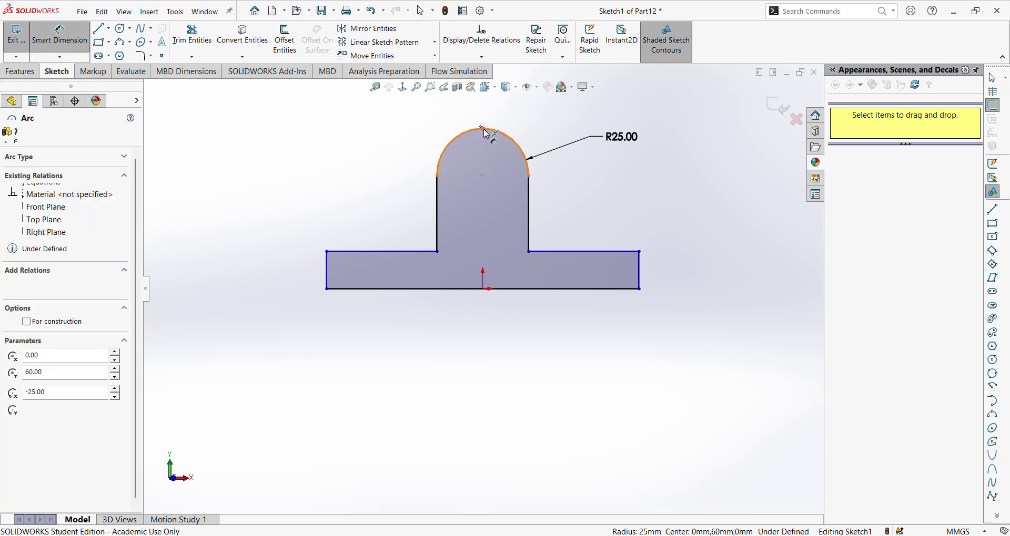
left_click(483, 290)
left_click(698, 213)
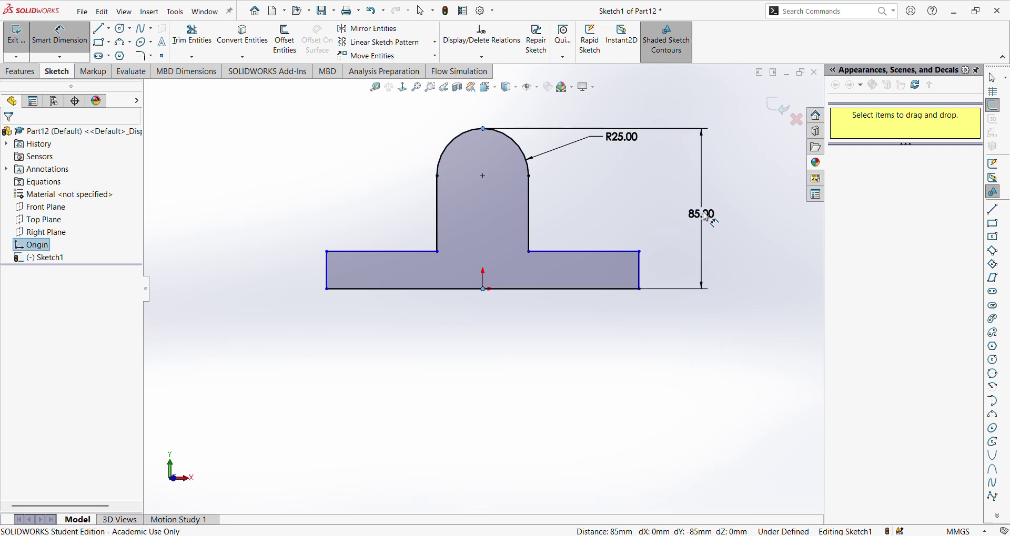
type("60")
key("Return")
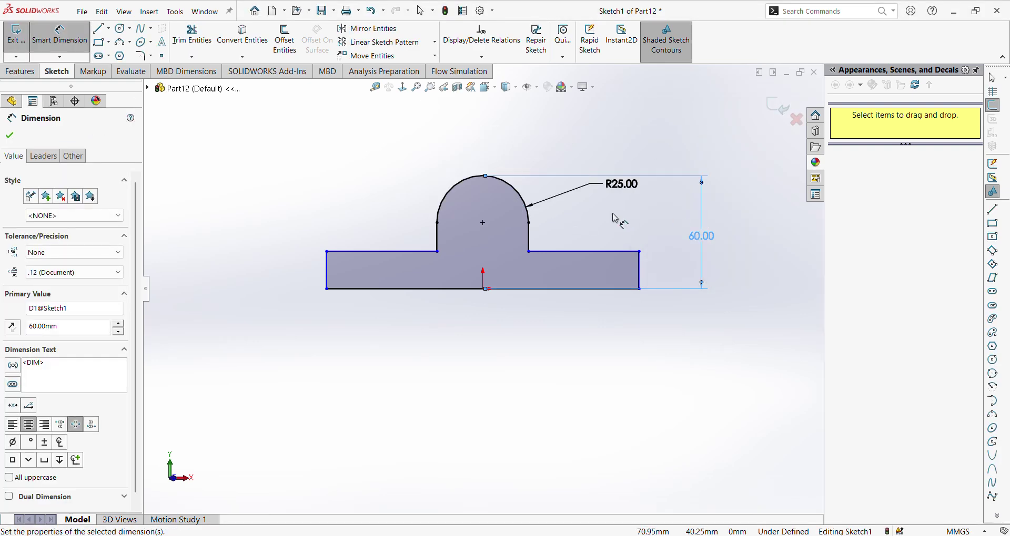
Step: Dimension the thickness of the profile's left base flange as 10 mm
left_click(360, 253)
left_click(364, 289)
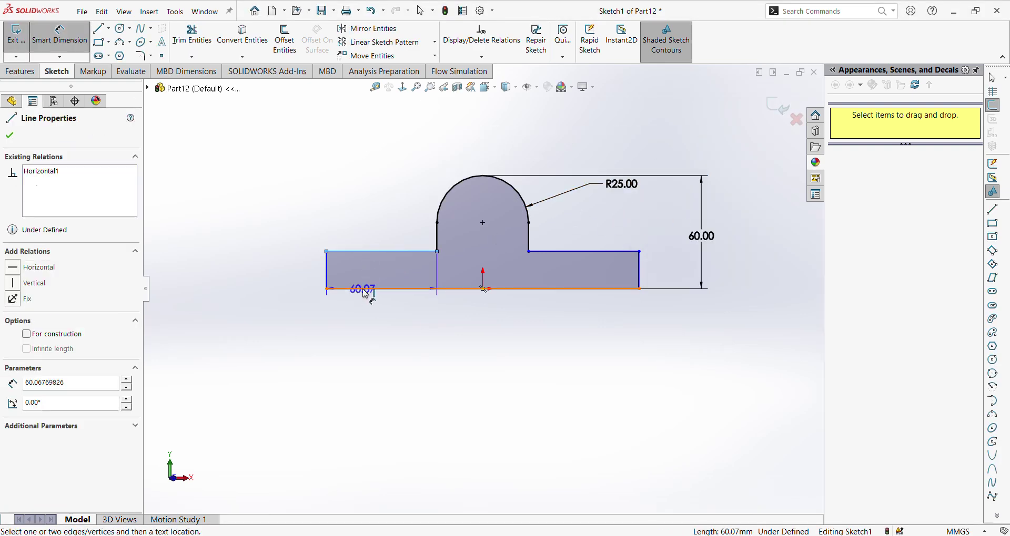
left_click(284, 273)
type("10")
key("Return")
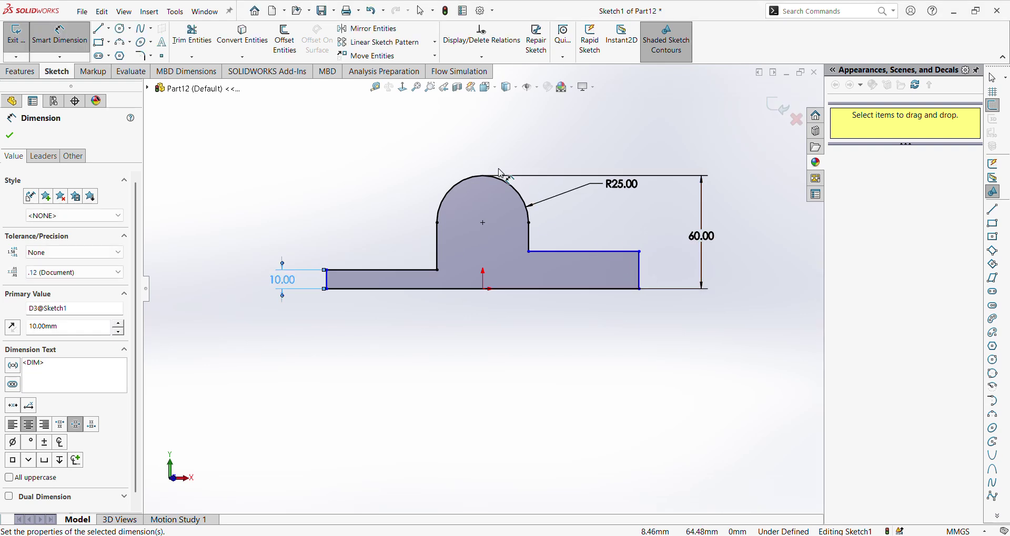
key("Escape")
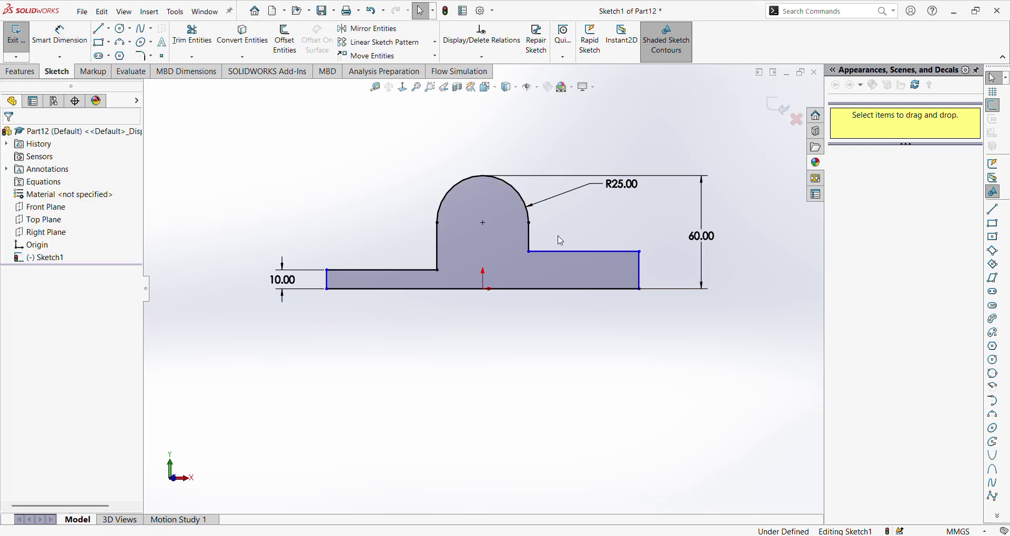
Step: Make the top lines of the left and right base flanges collinear
left_click(591, 252)
left_click(378, 270, "ctrl")
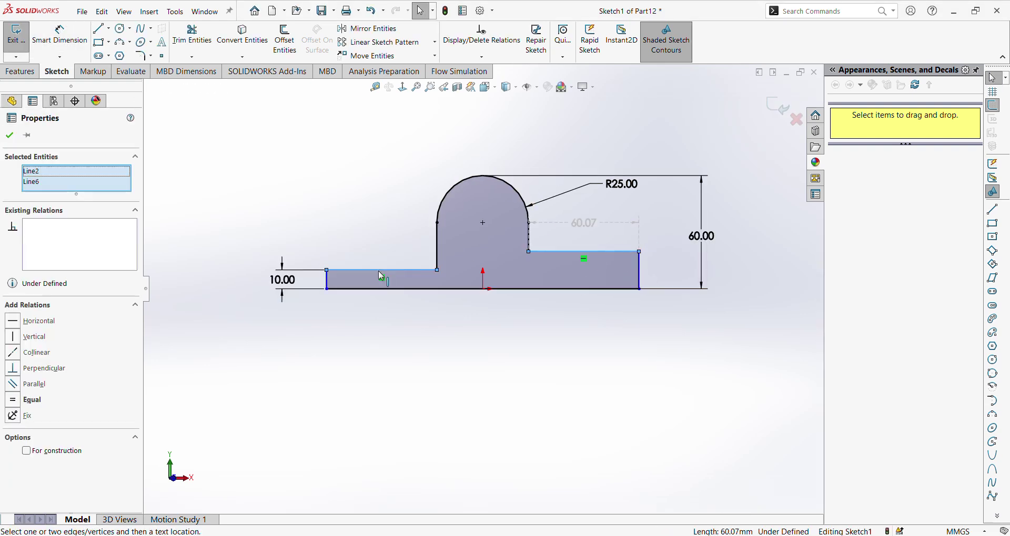
left_click(12, 352)
left_click(329, 385)
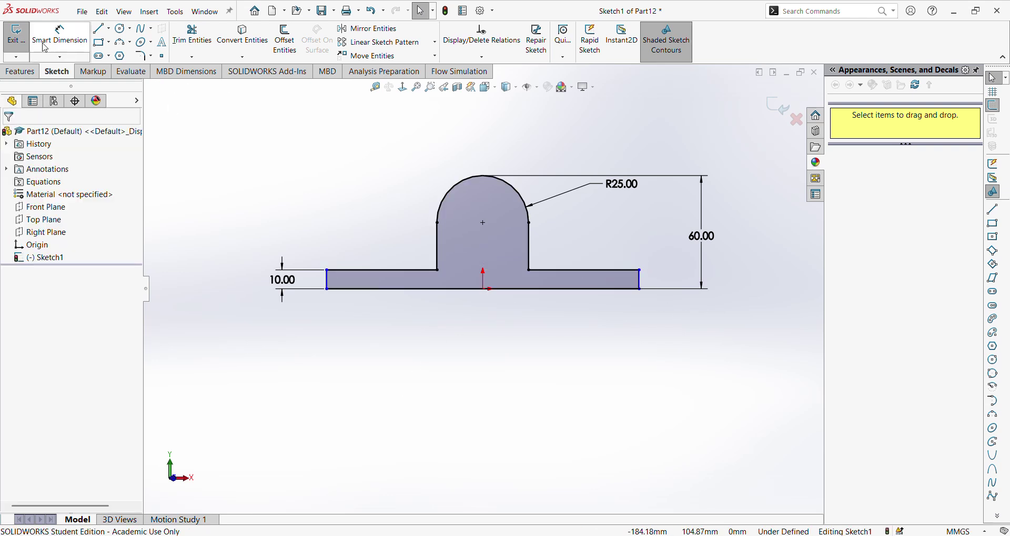
Step: Dimension the overall width of the base between its two end lines as 100 mm
left_click(60, 55)
left_click(328, 280)
left_click(639, 280)
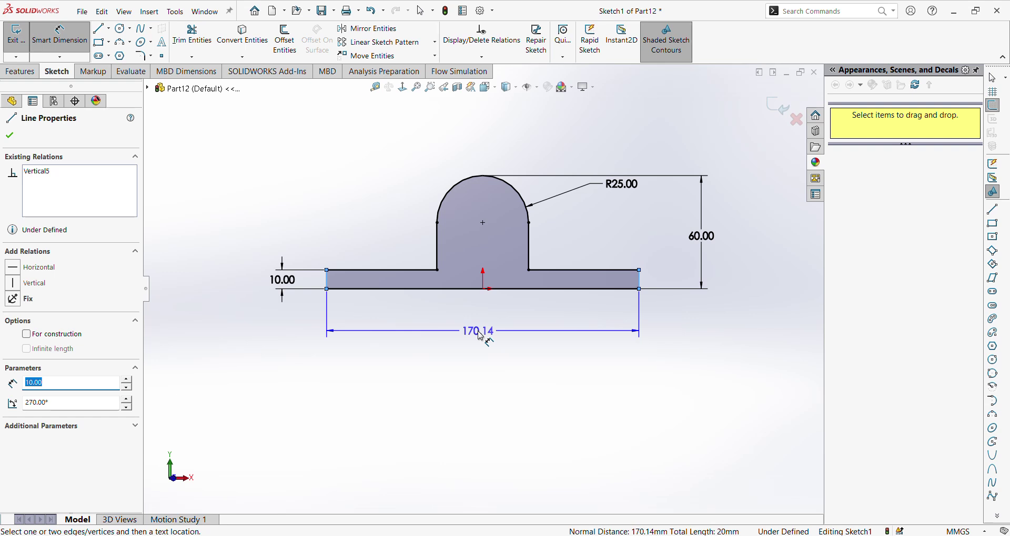
left_click(480, 335)
type("100")
key("Return")
mouse_move(652, 357)
middle_mouse_down()
mouse_move(642, 295)
mouse_move(593, 342)
mouse_move(568, 347)
middle_mouse_up()
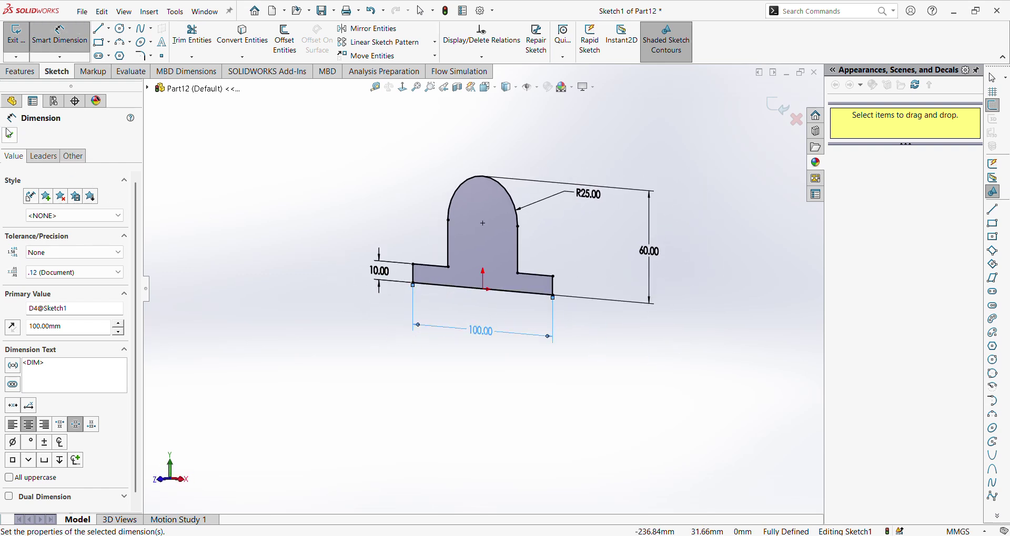
left_click(9, 133)
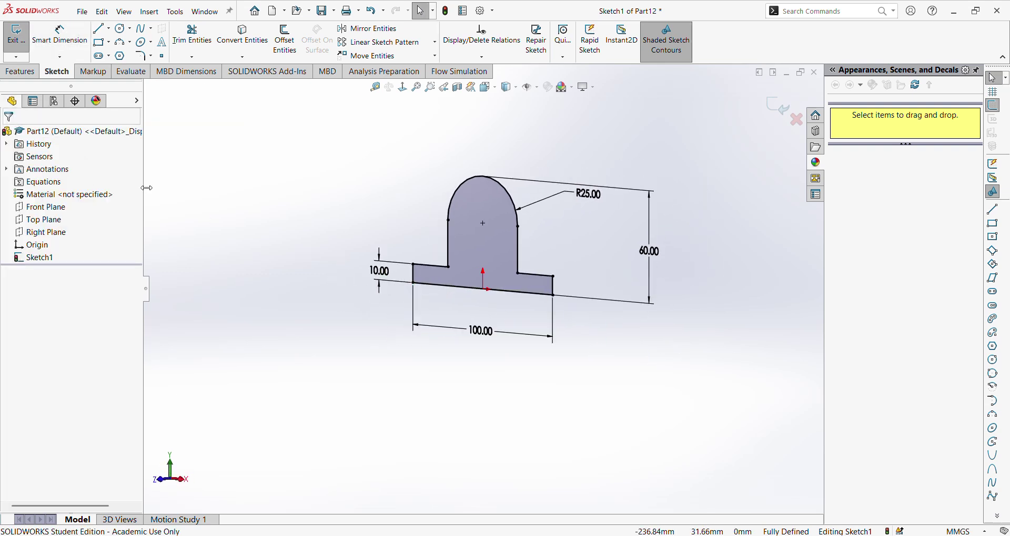
Step: Add a global variable named C with the value 25 to the part's equations
right_click(69, 185)
left_click(92, 195)
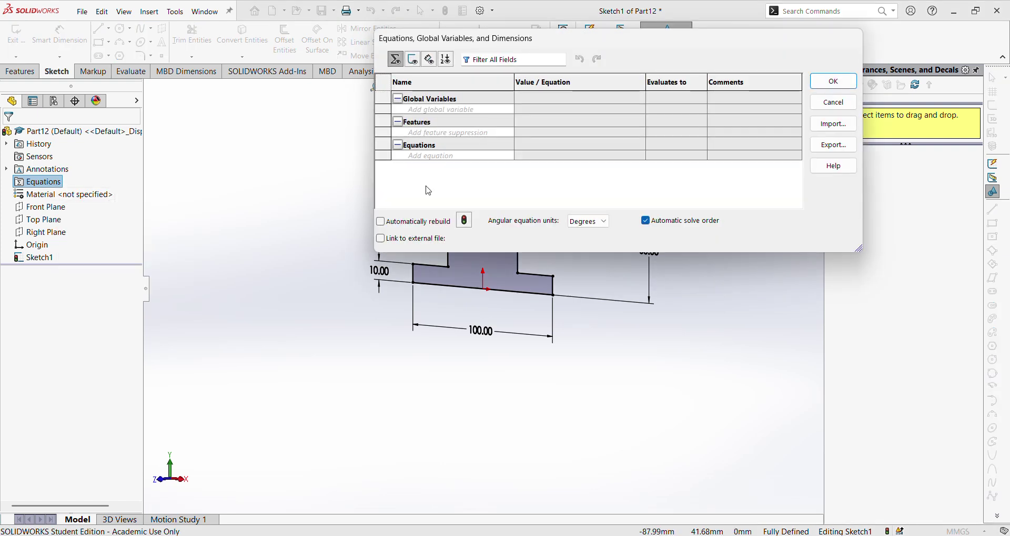
type("C")
key("Tab")
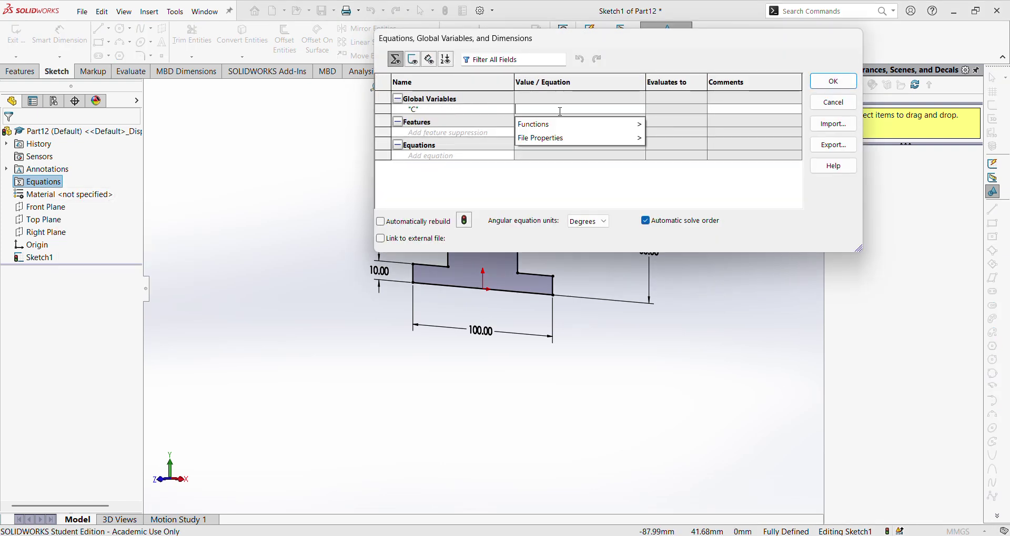
type("=ra")
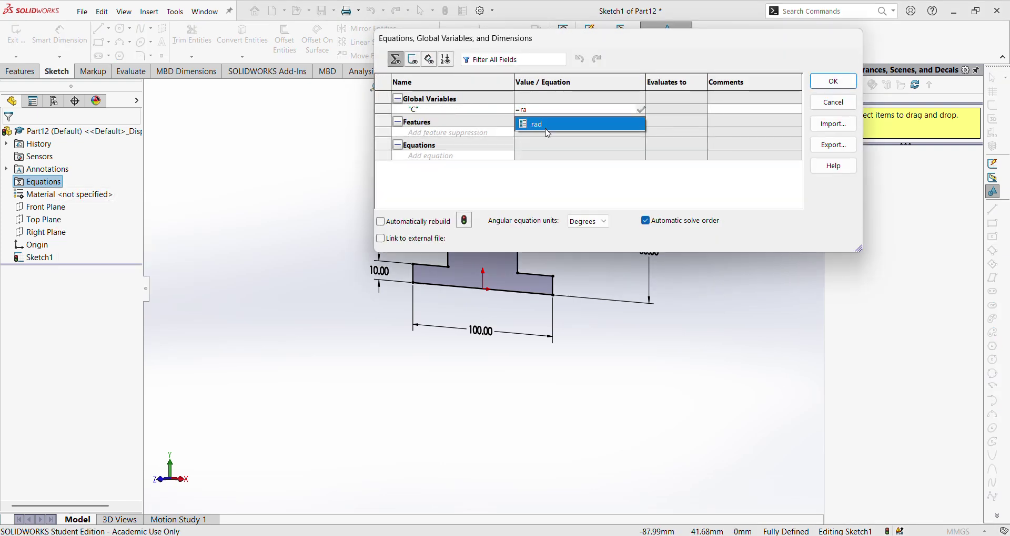
key("BackSpace")
key("BackSpace")
mouse_move(578, 124)
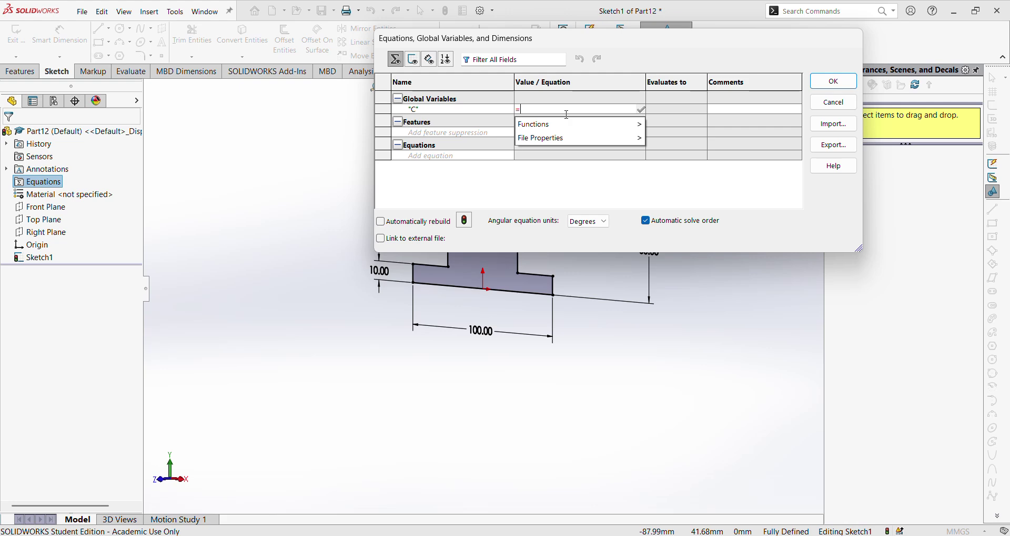
key("Tab")
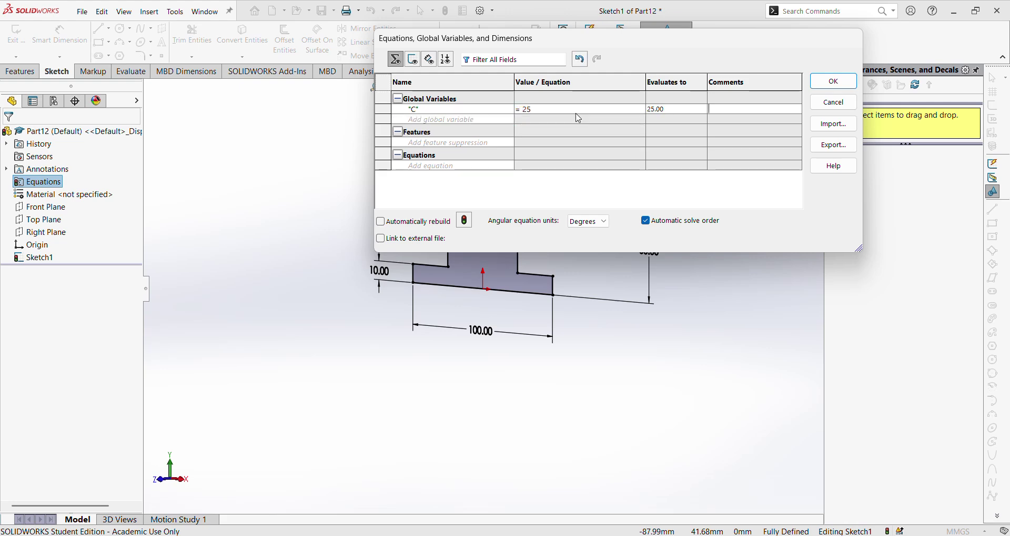
left_click(834, 82)
Step: Extrude the profile sketch as a boss, 50 mm deep, using the Mid Plane end condition
mouse_move(580, 249)
middle_mouse_down()
mouse_move(560, 285)
mouse_move(597, 275)
mouse_move(588, 273)
middle_mouse_up()
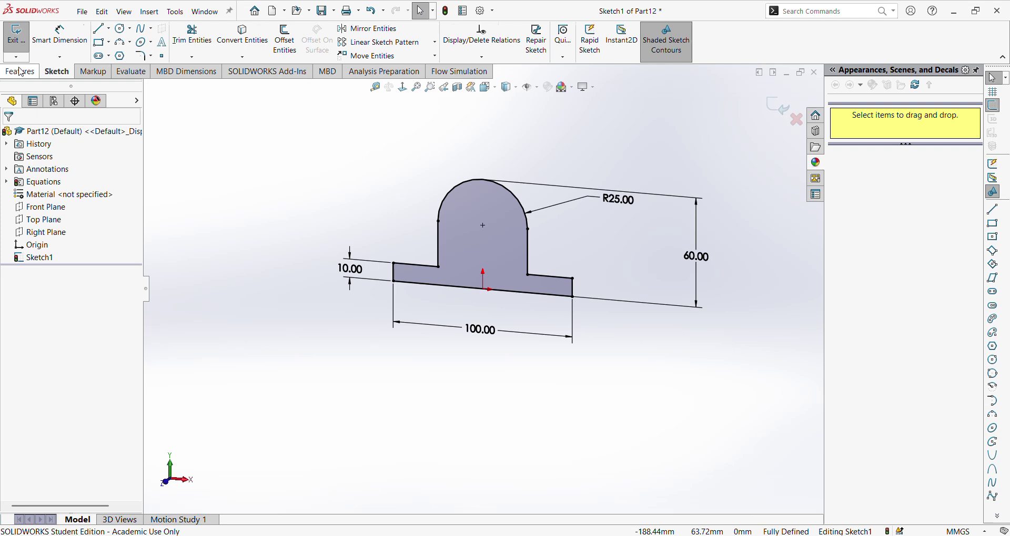
left_click(20, 71)
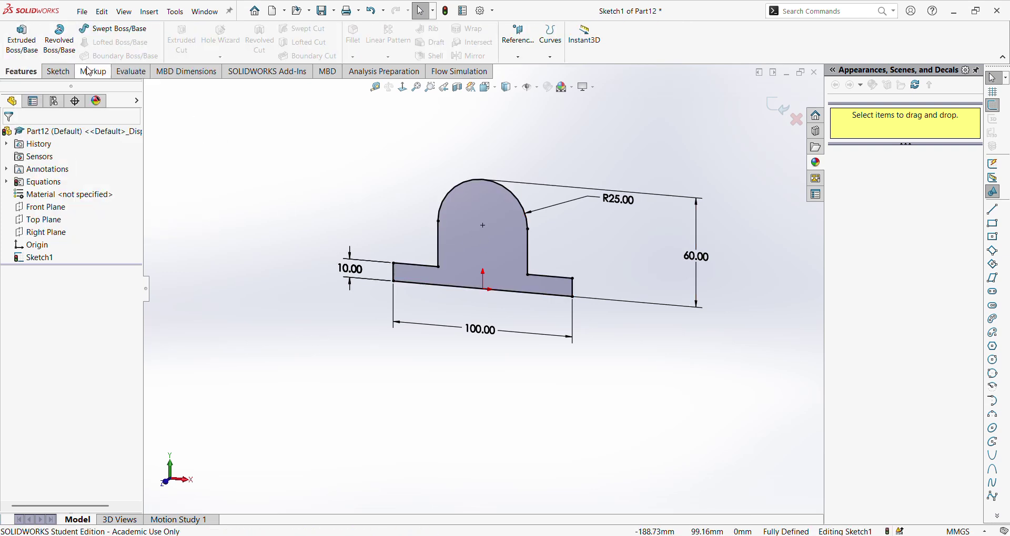
left_click(22, 38)
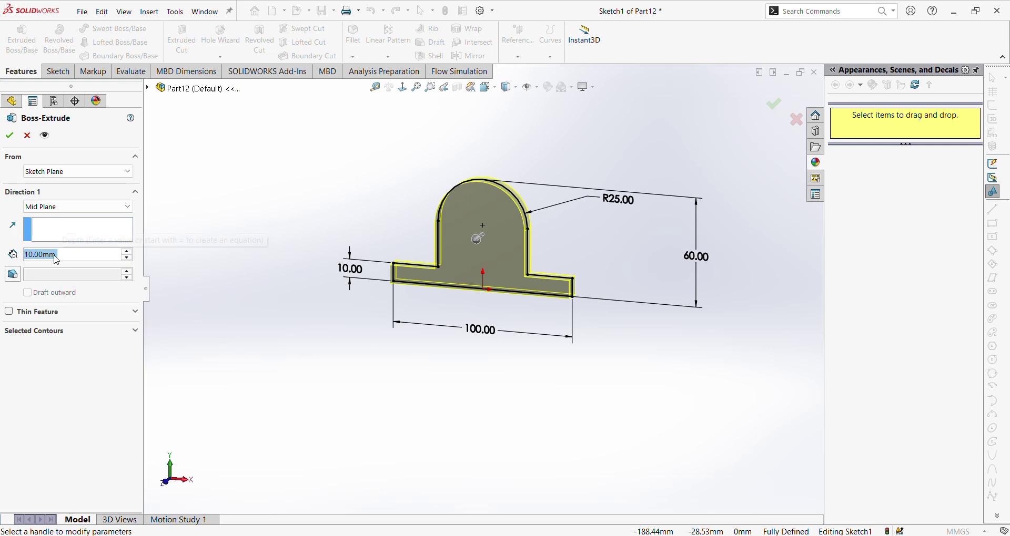
type("50")
key("Return")
left_click(10, 137)
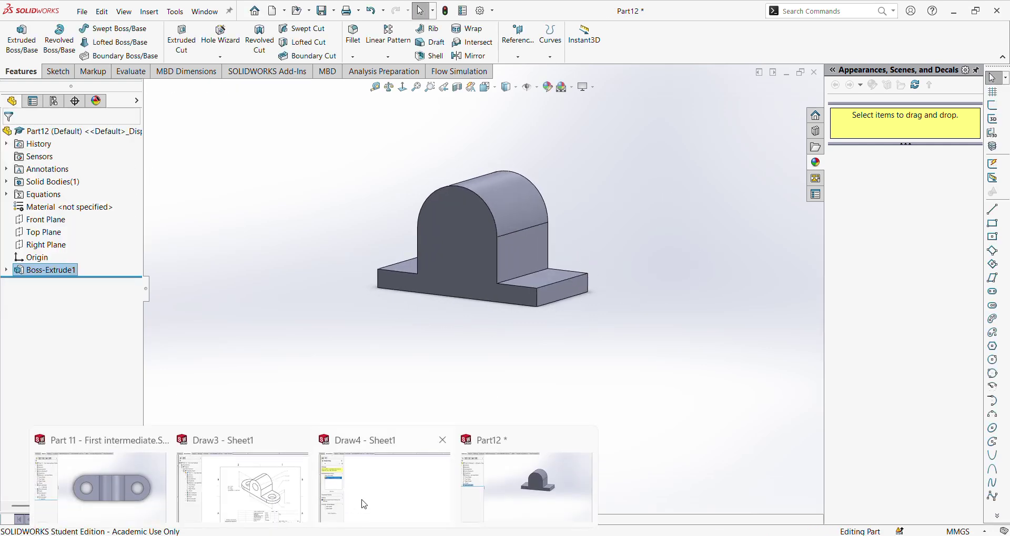
Step: Check the Part 11 drawing and add a 25 mm diameter circle at the arc's center in the extrusion's sketch, forming a through hole
left_click(362, 508)
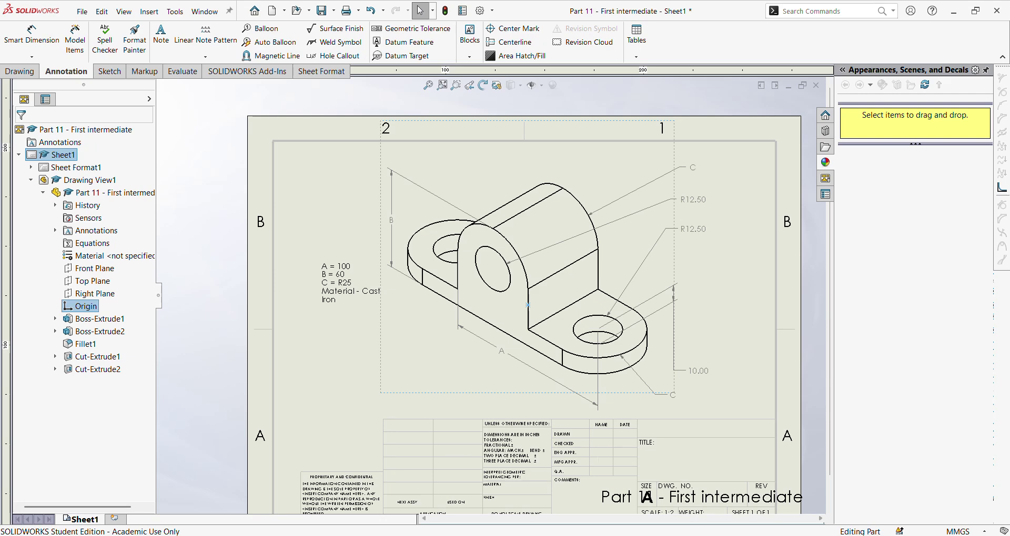
mouse_move(322, 535)
left_click(486, 497)
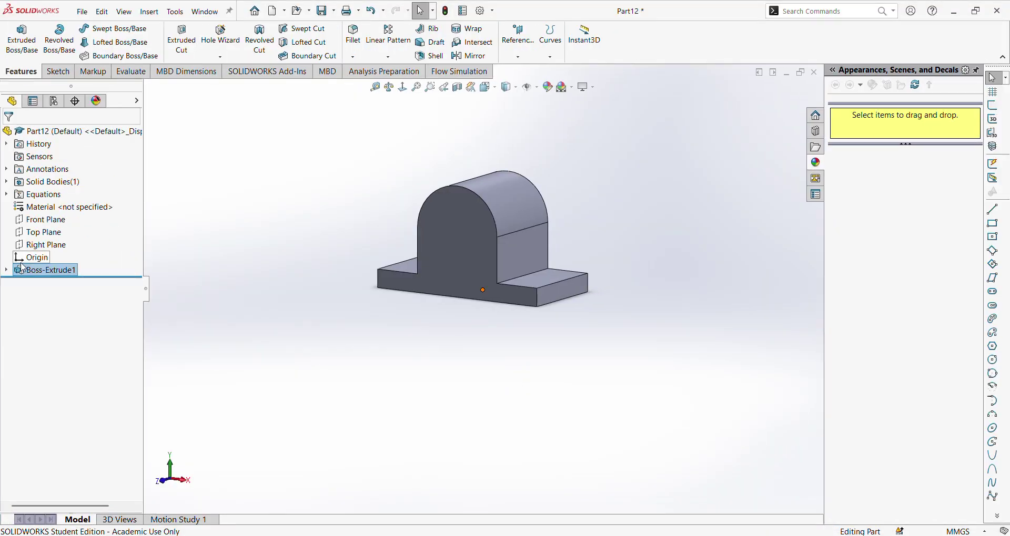
left_click(7, 271)
right_click(48, 283)
left_click(81, 253)
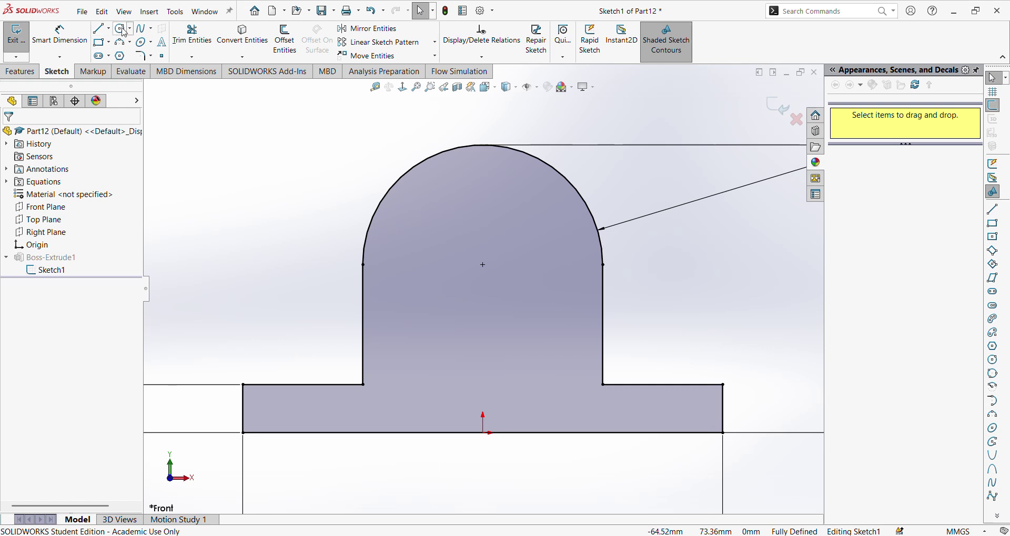
left_click(121, 30)
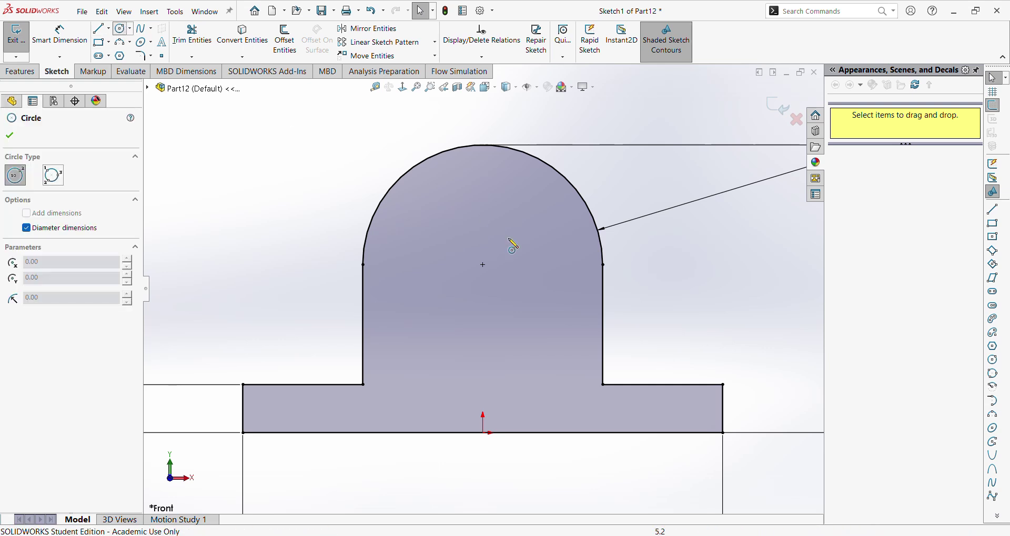
left_click(483, 265)
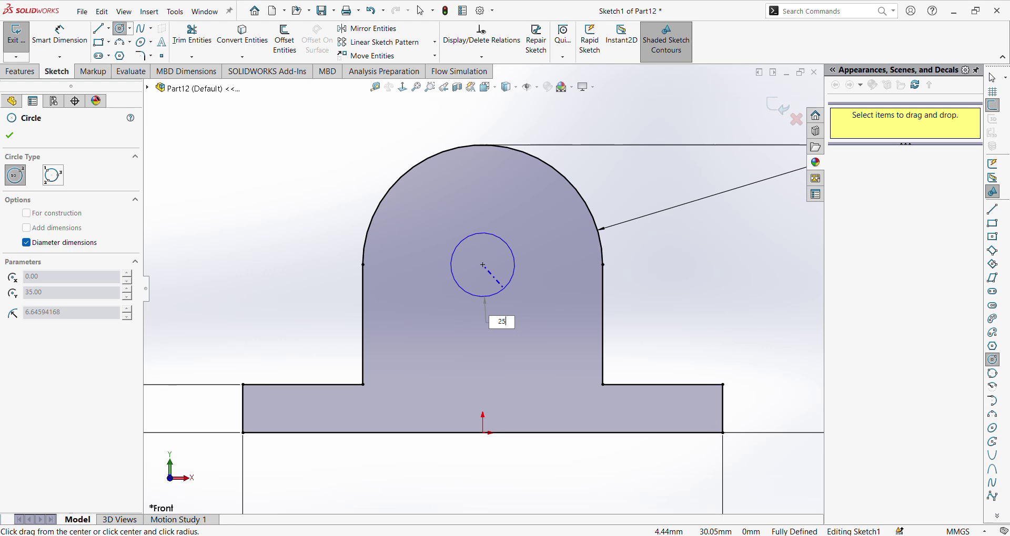
type("25")
key("Return")
left_click(10, 136)
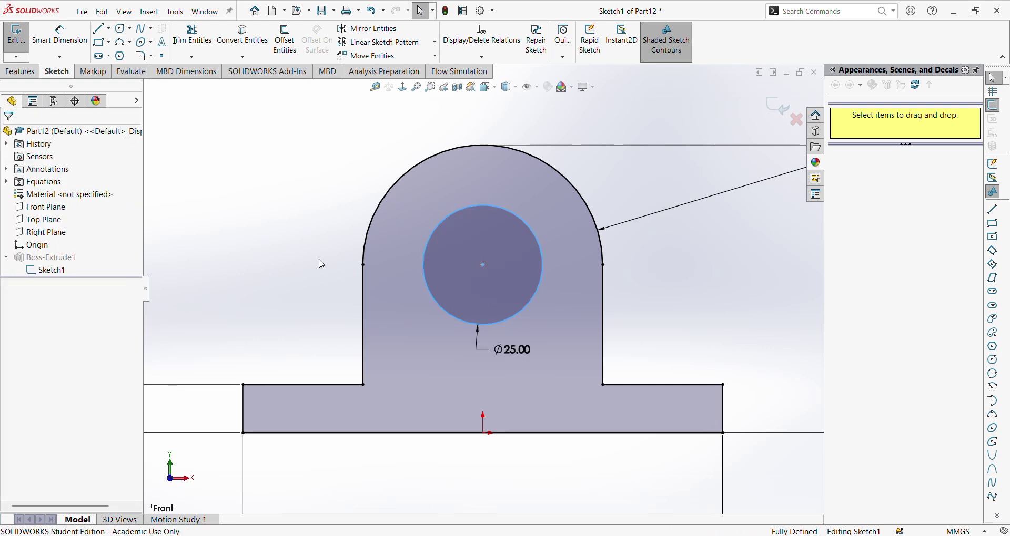
left_click(777, 106)
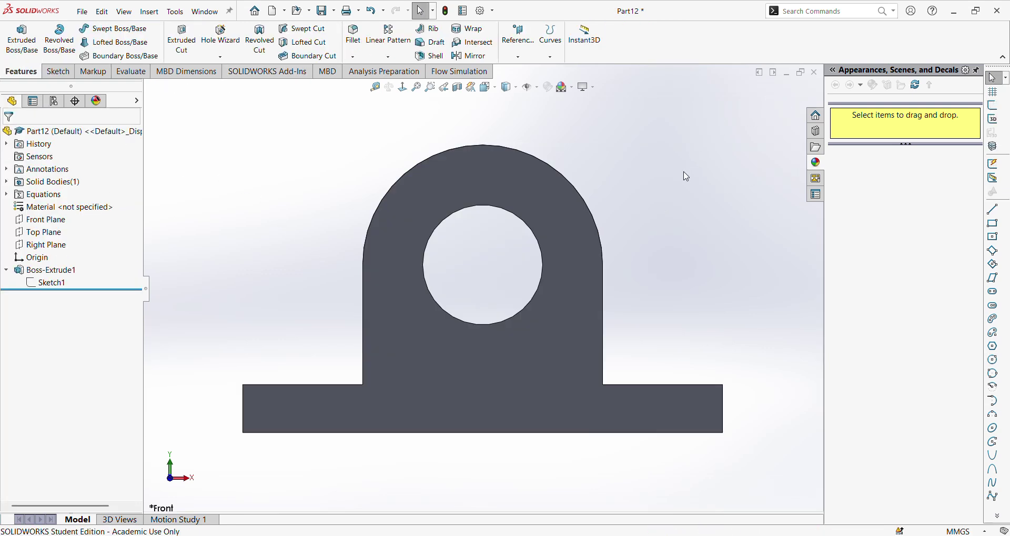
Step: Reopen the extrusion's profile sketch to inspect it, exit the sketch and view the holed solid in 3D
key("ctrl+7")
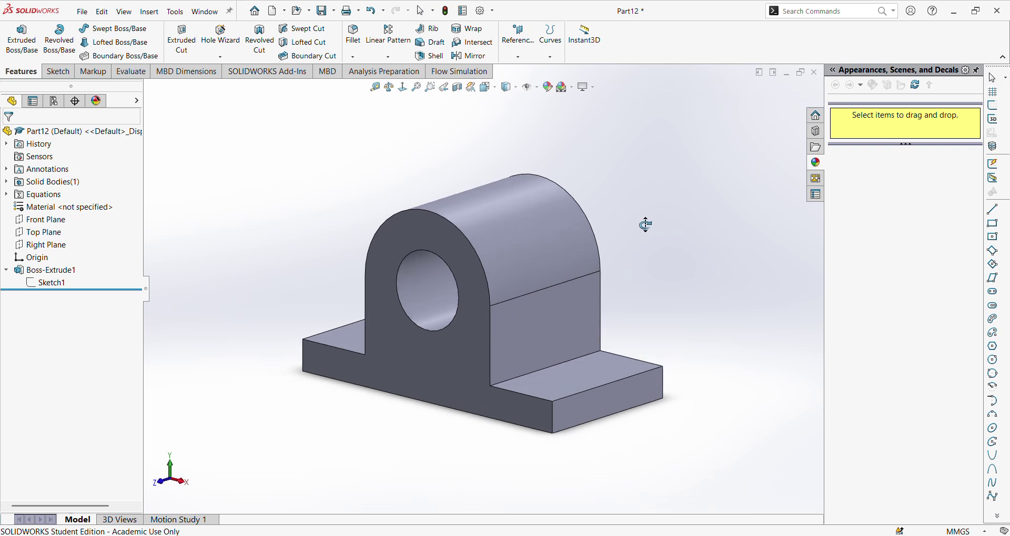
left_click(53, 284)
left_click(74, 258)
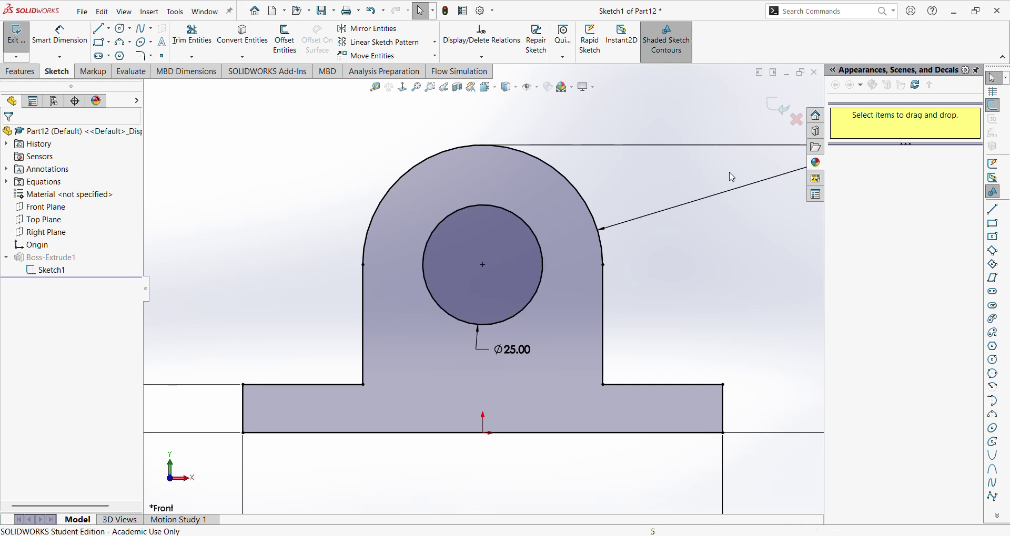
left_click(778, 107)
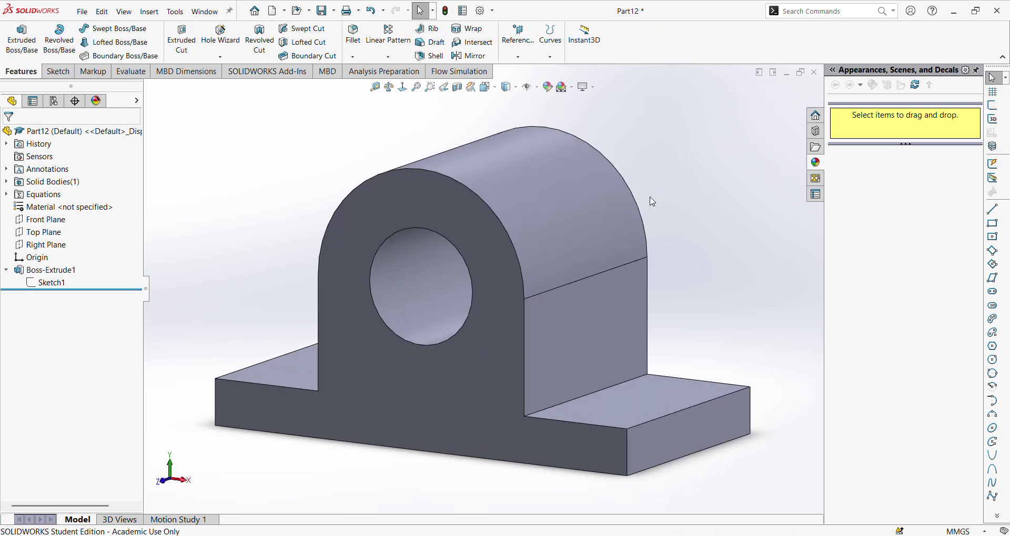
middle_click_drag(652, 201, 661, 234)
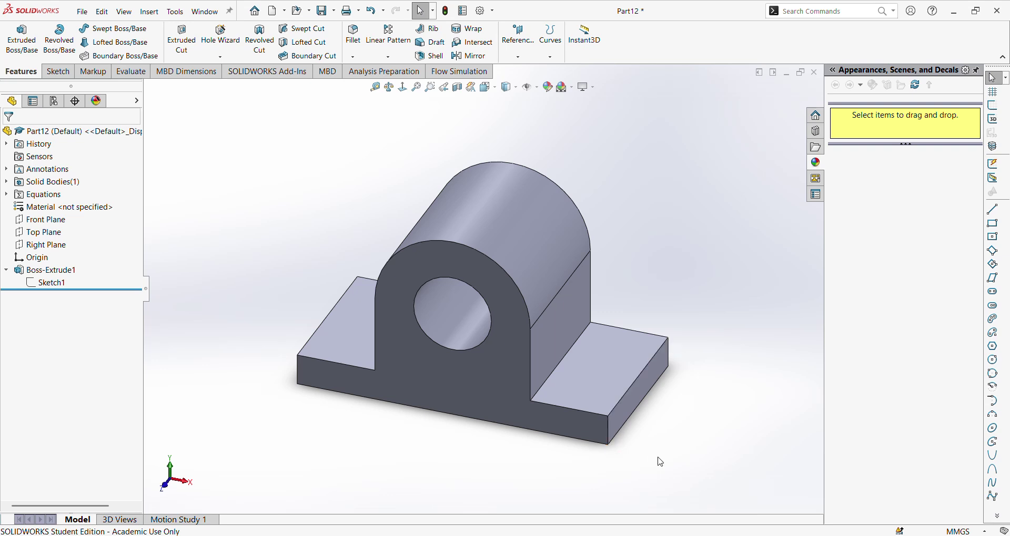
Step: Edit the boss extrusion's profile sketch, set the base's overall width to 150 mm, and exit the sketch
right_click(55, 284)
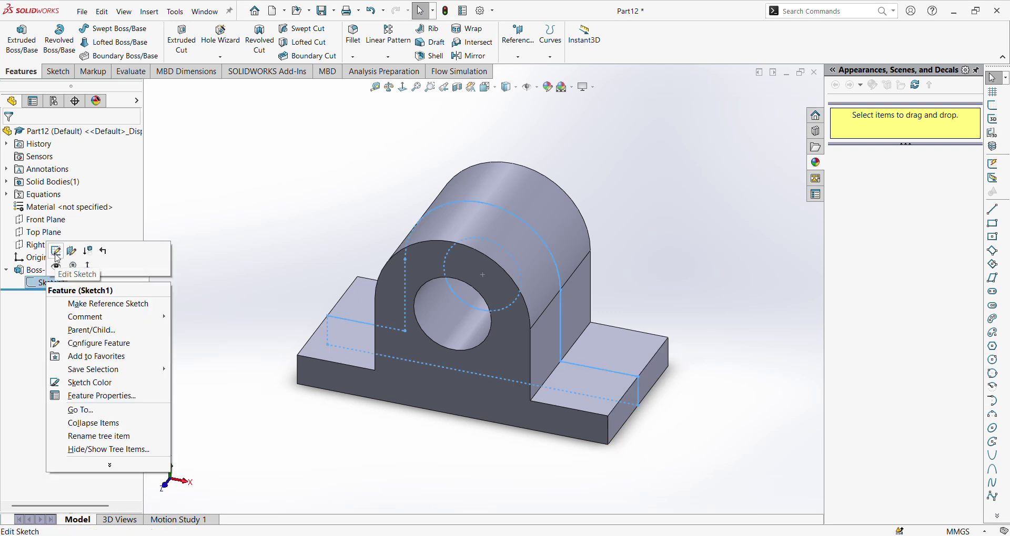
left_click(69, 247)
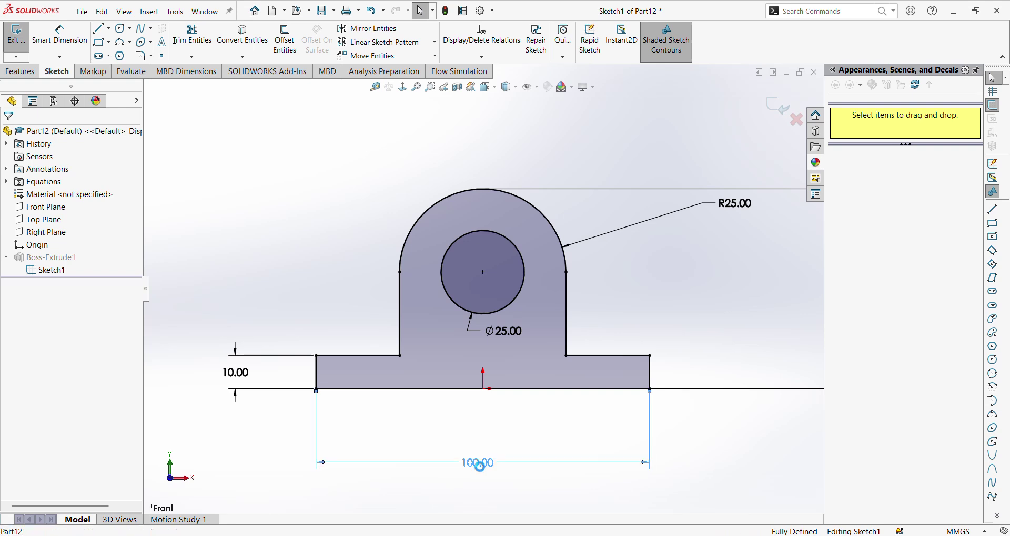
double_click(476, 462)
type("150")
key("Return")
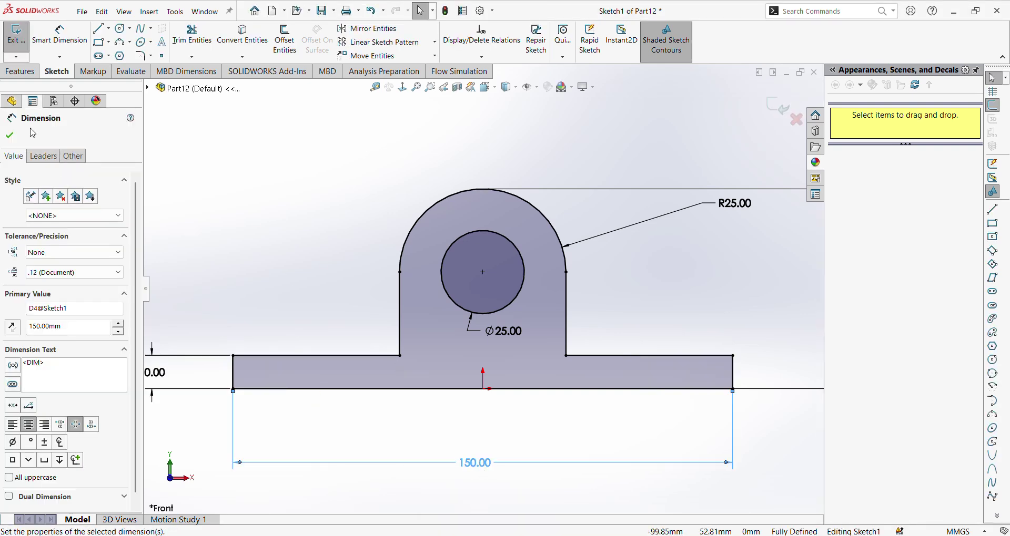
left_click(605, 254)
left_click(777, 106)
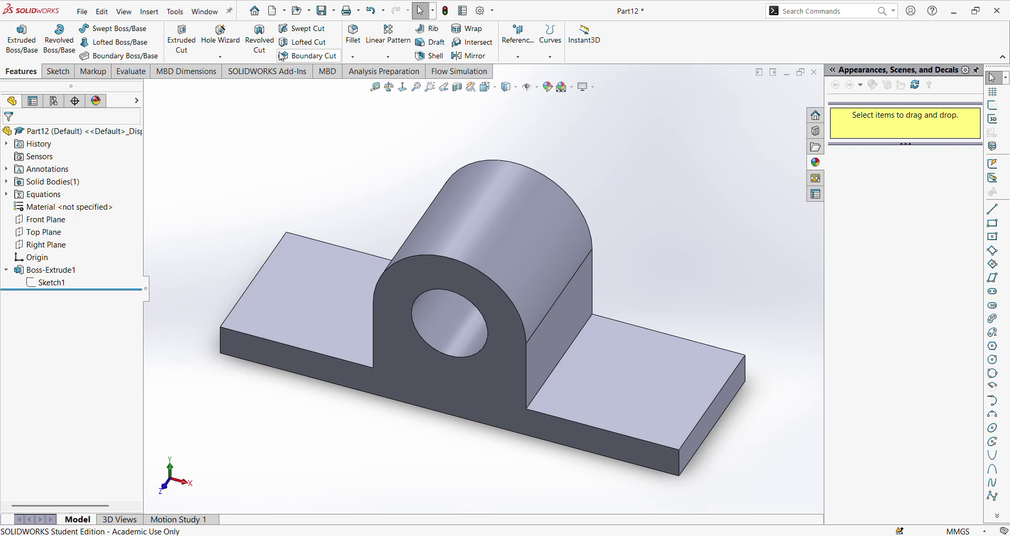
Step: Fillet the four vertical corner edges of the base plate with a 25 mm radius
left_click(353, 35)
key("ctrl+1")
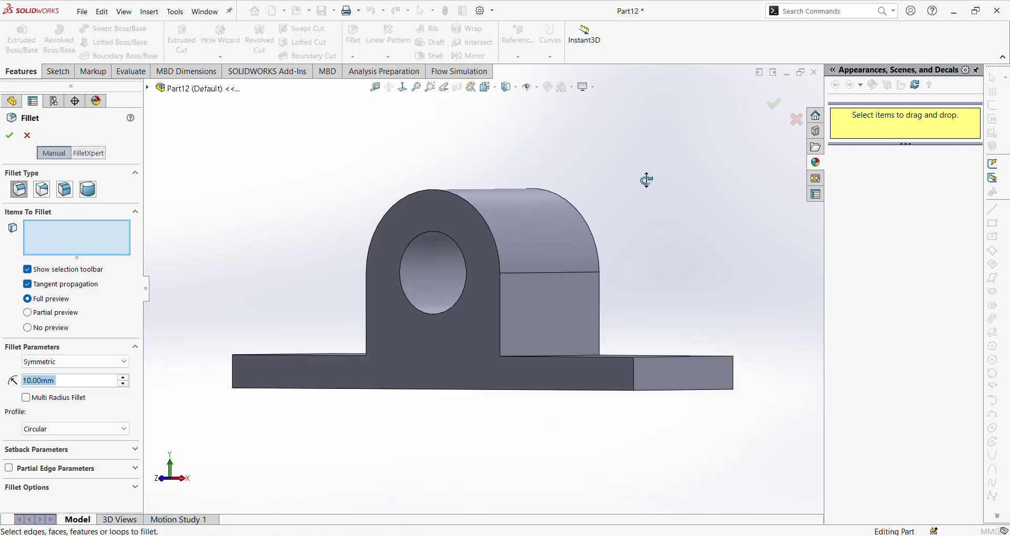
left_click(632, 374)
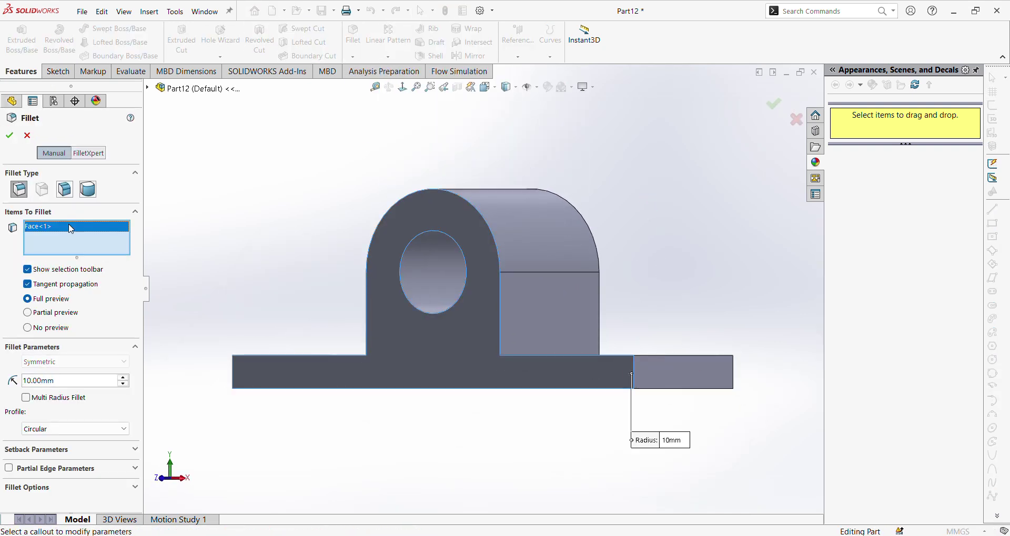
key("Delete")
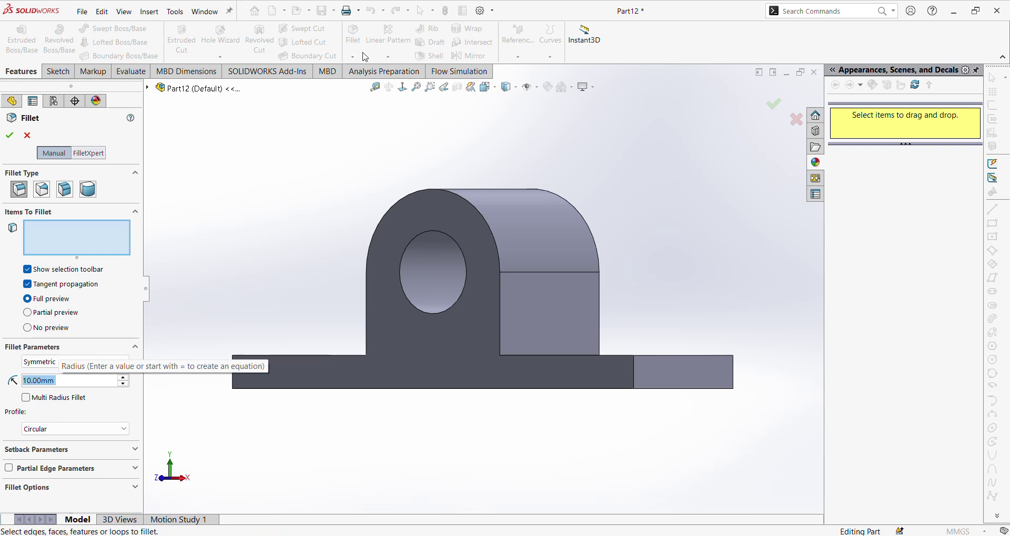
left_click(633, 378)
left_click(732, 374)
middle_click_drag(733, 374, 496, 342)
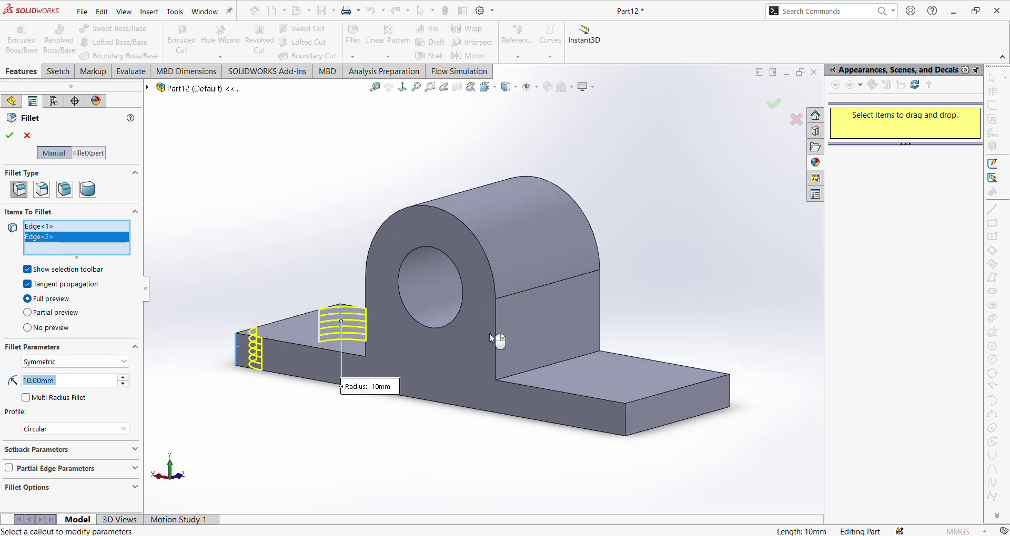
left_click(632, 419)
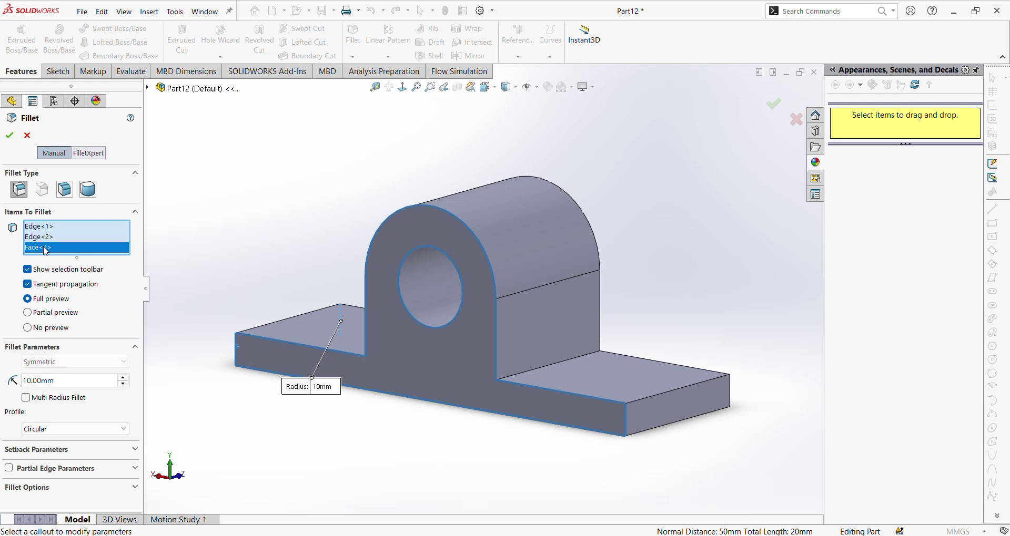
key("Delete")
left_click(626, 419)
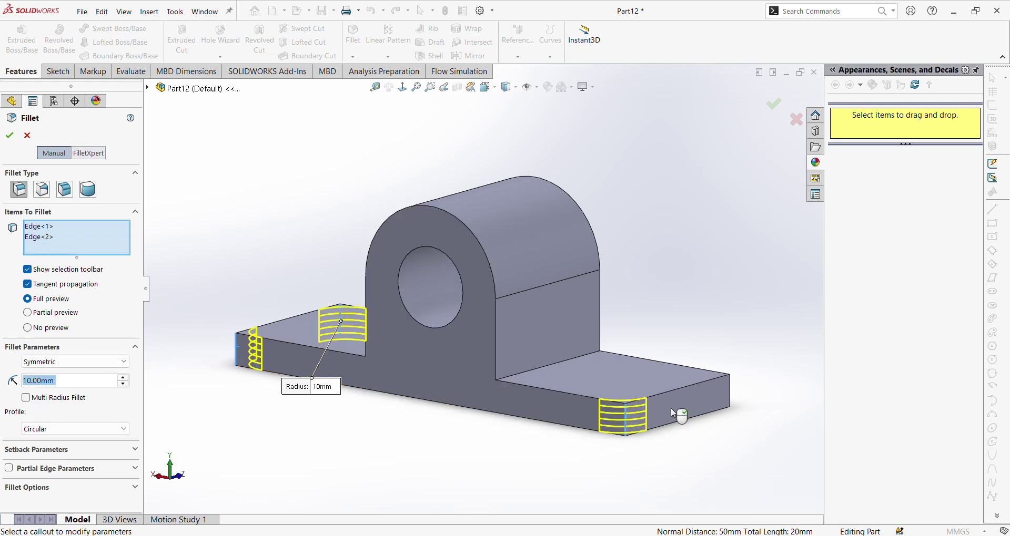
middle_click_drag(789, 441, 652, 436)
left_click(440, 420)
middle_click_drag(552, 453, 467, 451)
type("25")
key("Return")
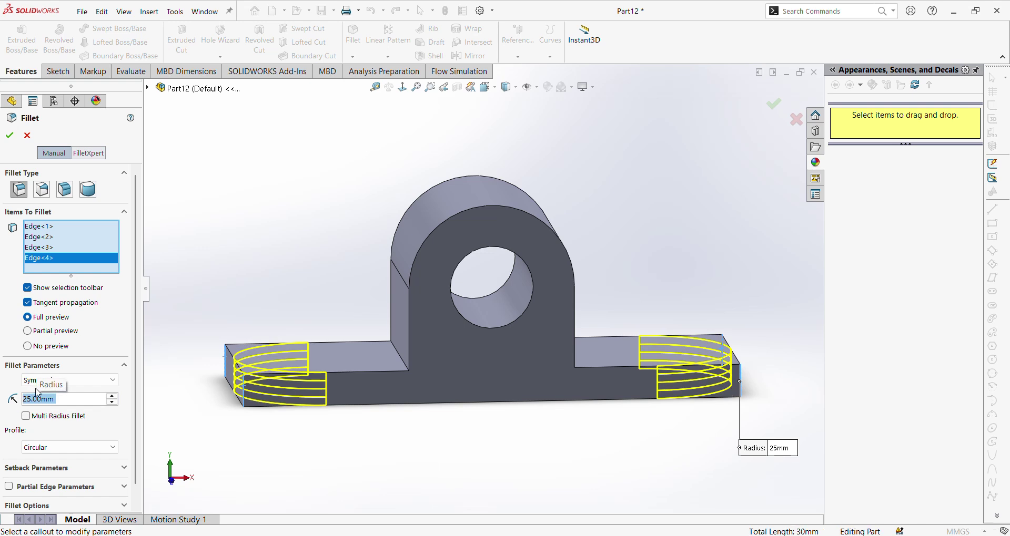
left_click(10, 135)
middle_click_drag(518, 203, 527, 251)
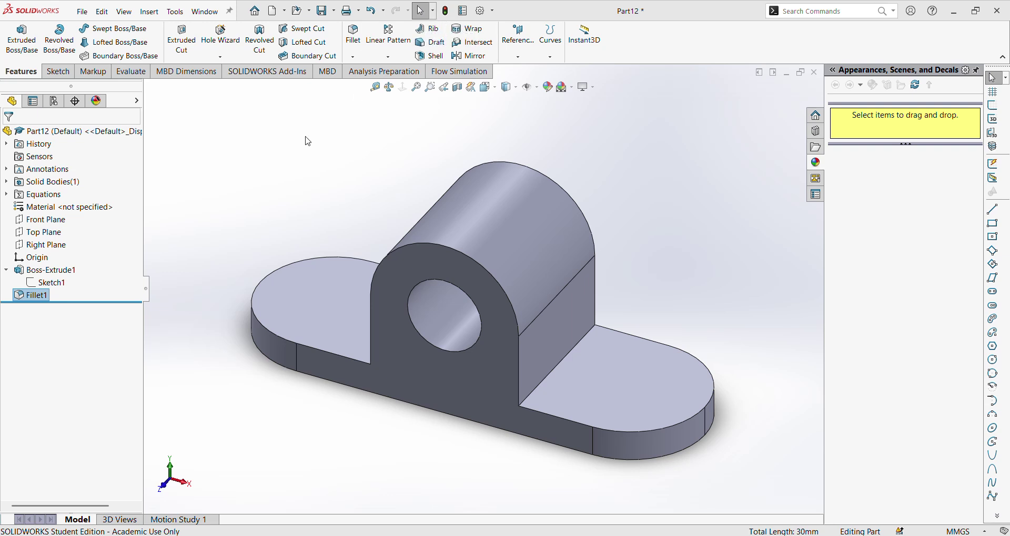
Step: Start a sketch on the base plate's top face and draw a 25 mm diameter circle at the left rounded end's center
left_click(59, 73)
left_click(16, 45)
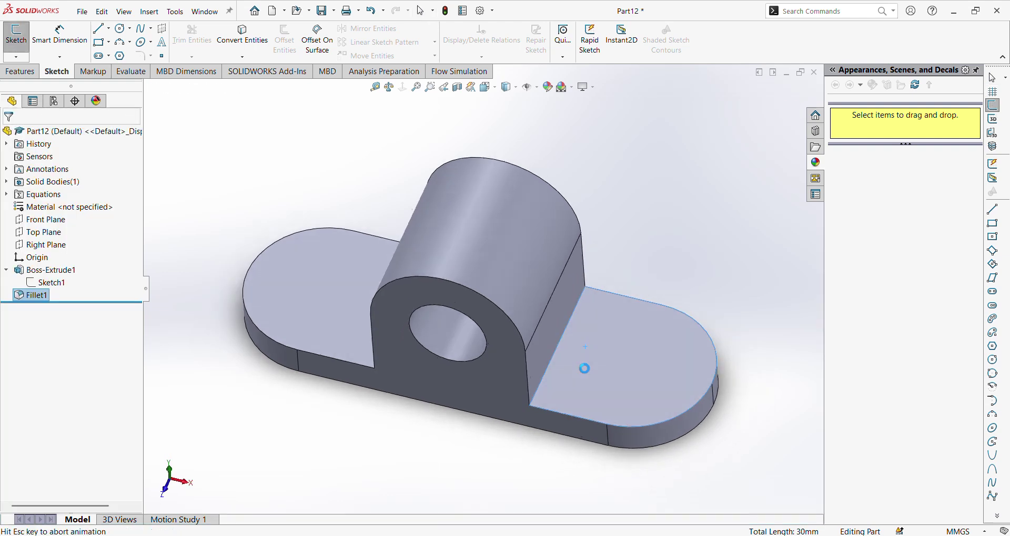
left_click(586, 367)
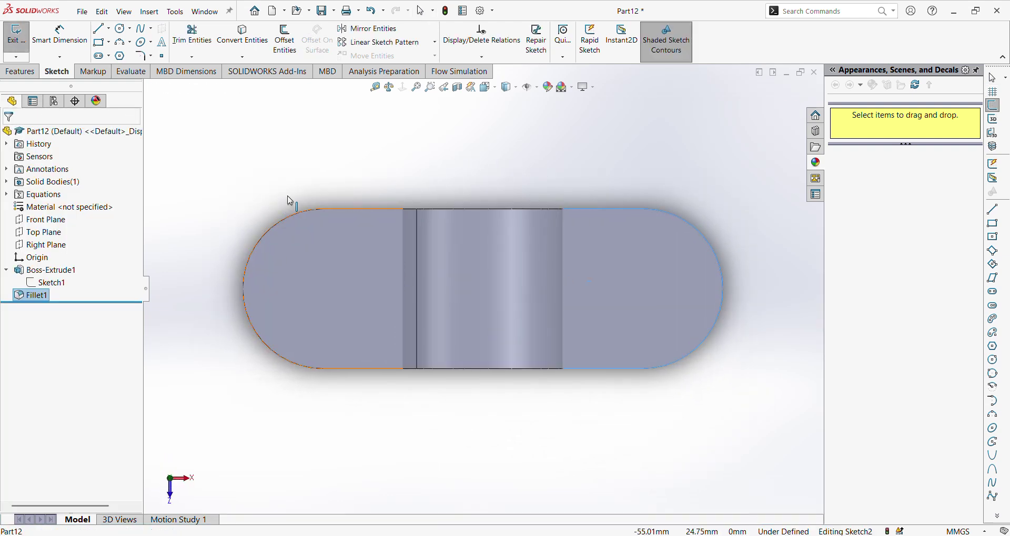
left_click(323, 288)
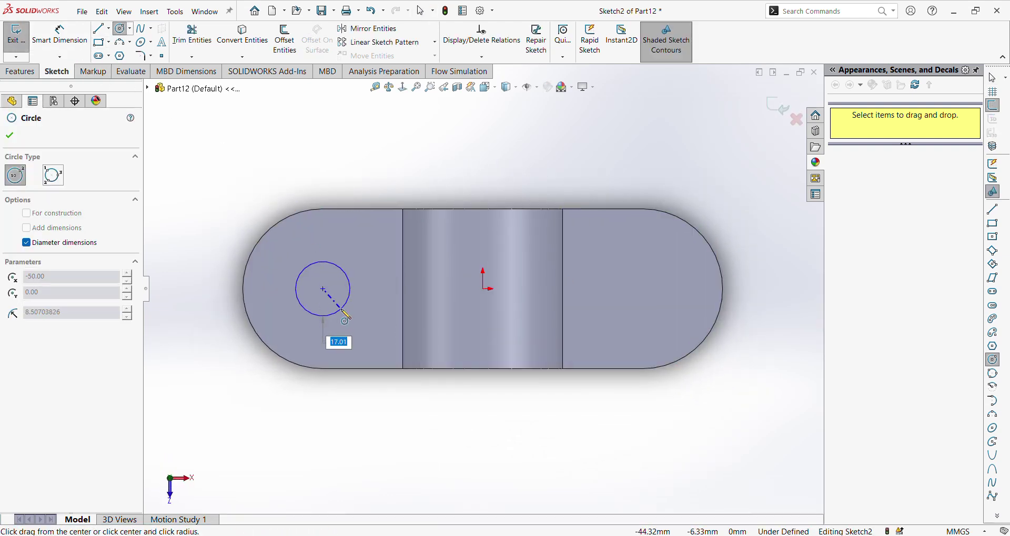
type("25")
key("Return")
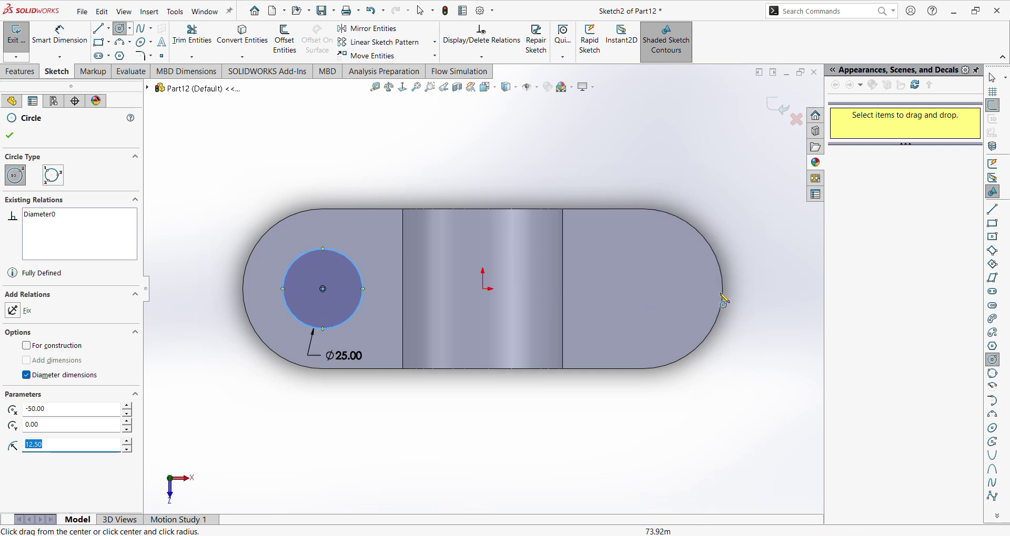
Step: Draw a second 25 mm diameter circle centered on the plate's right rounded end
left_click(642, 288)
left_click(659, 301)
type("2")
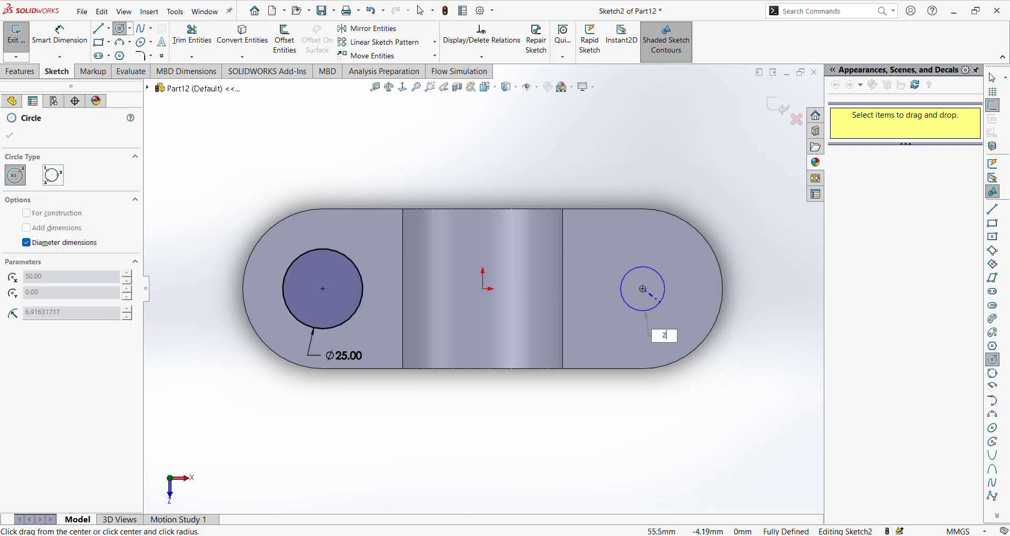
type("5")
key("Return")
left_click(536, 152)
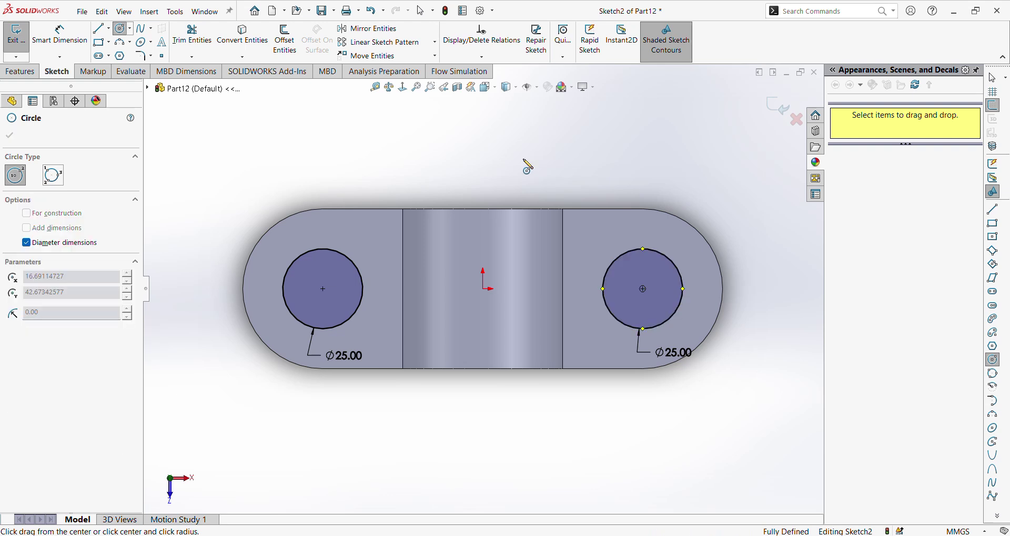
key("Escape")
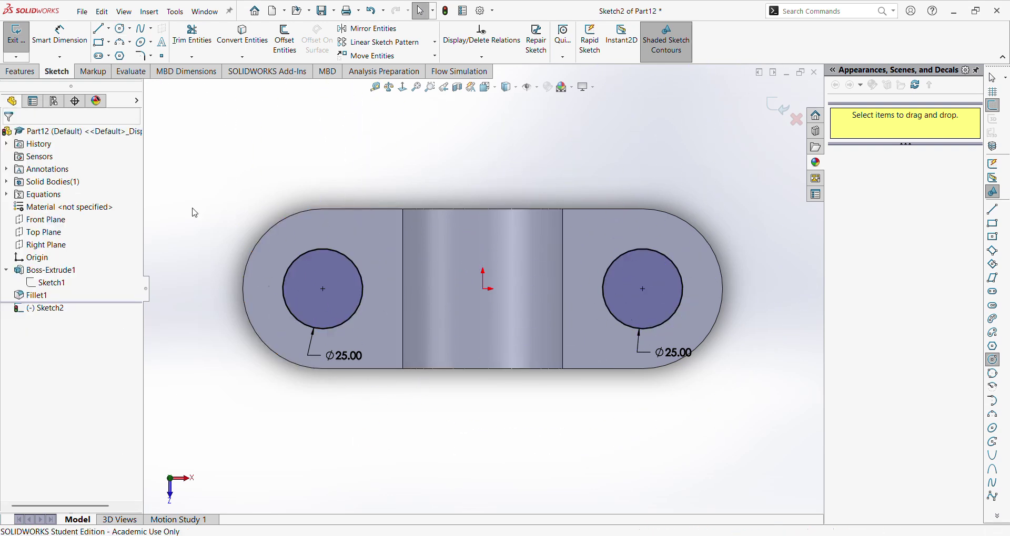
Step: Check the distance between the two circle centers with Smart Dimension, without placing the dimension
left_click(58, 37)
left_click(323, 289)
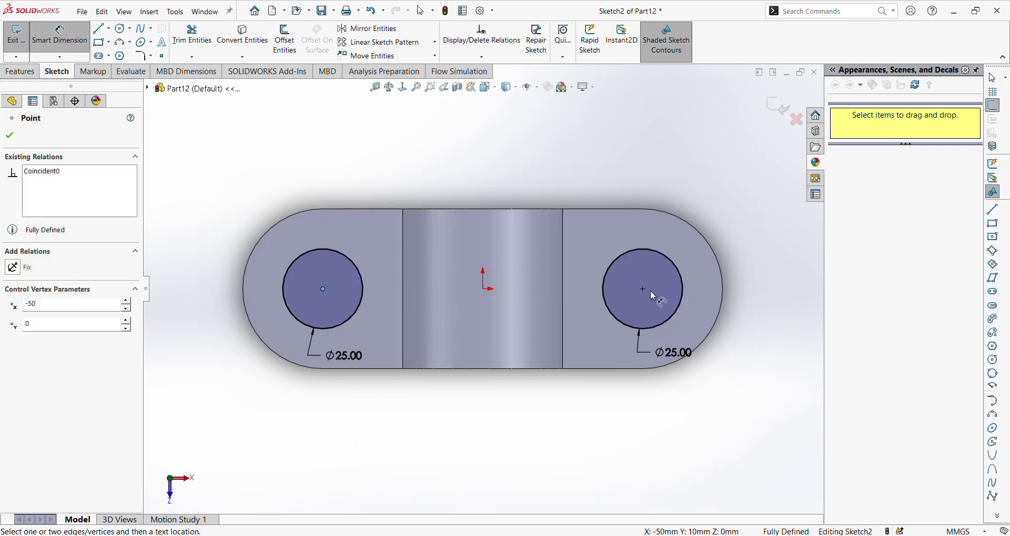
left_click(644, 290)
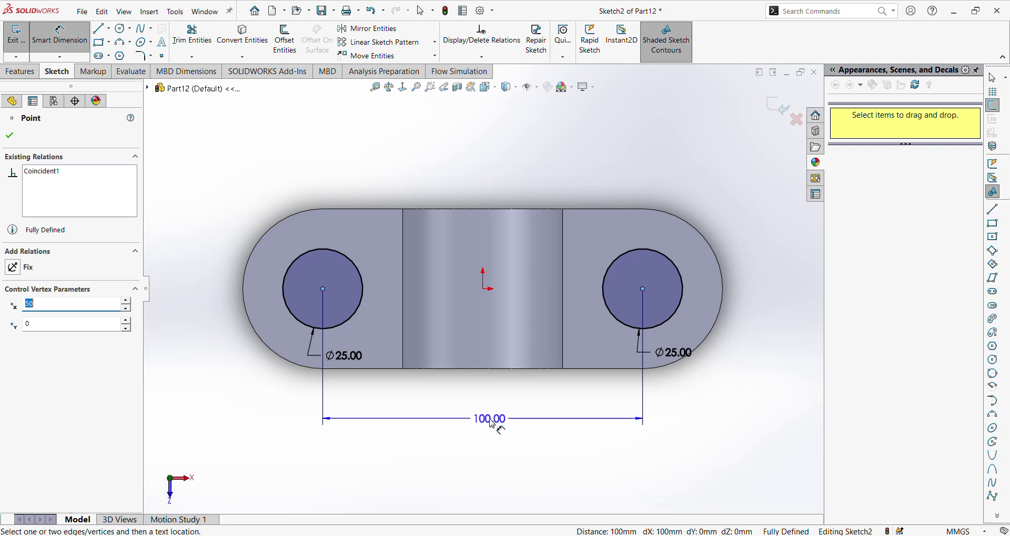
key("Escape")
Step: Cut both sketched circles through the base plate with an Extruded Cut using the Up To Next end condition
mouse_move(473, 417)
middle_mouse_down()
mouse_move(510, 406)
mouse_move(489, 363)
middle_mouse_up()
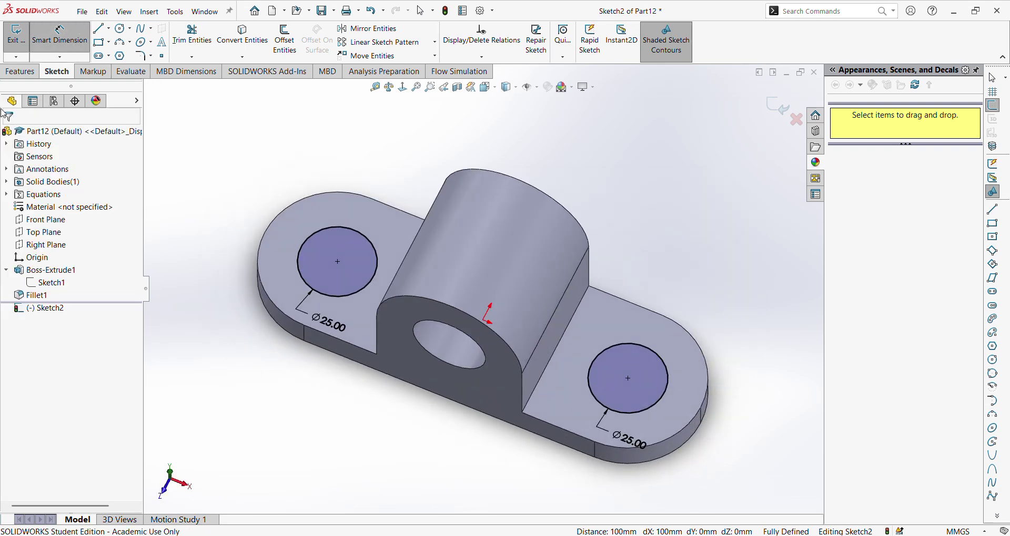
left_click(20, 71)
left_click(184, 34)
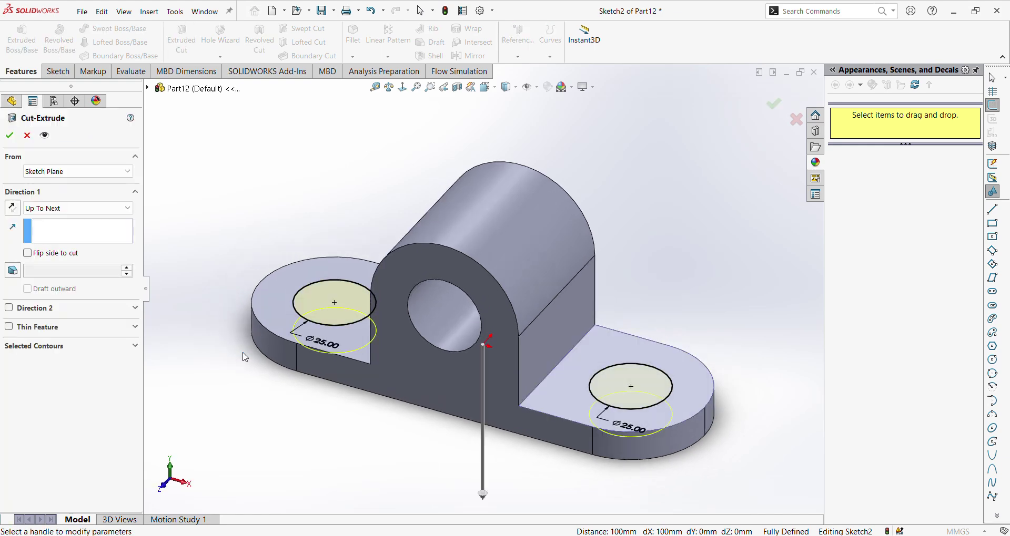
left_click(10, 134)
middle_click_drag(589, 210, 659, 234)
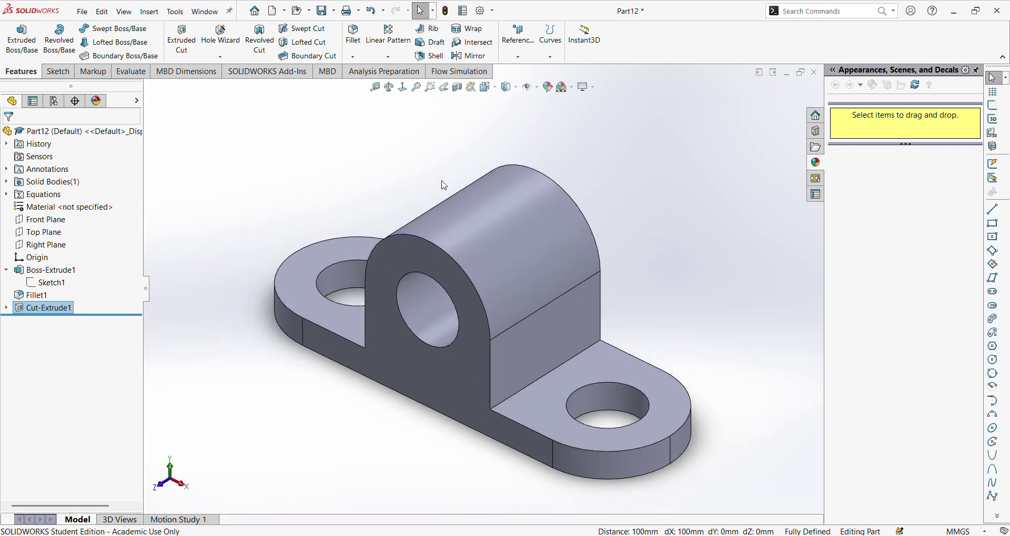
Step: Show the part in isometric view, check it against the Part 11 drawing, and return to the Part12 model
left_click(485, 88)
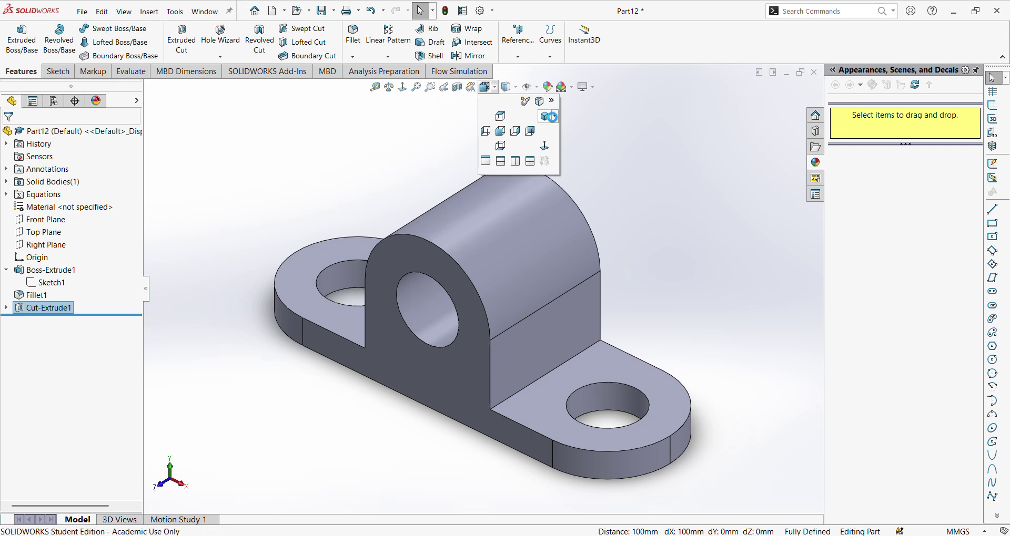
left_click(546, 116)
left_click(551, 120)
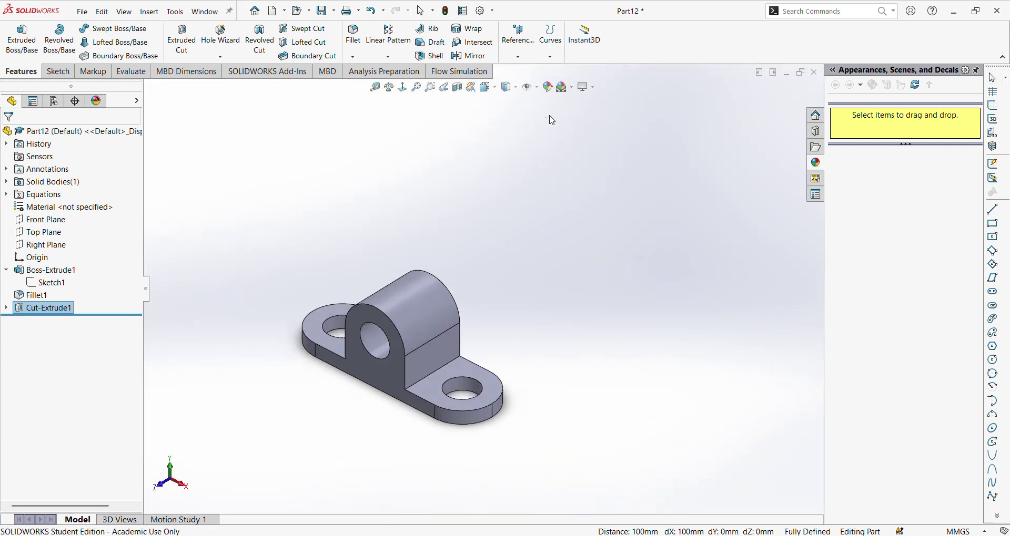
mouse_move(359, 495)
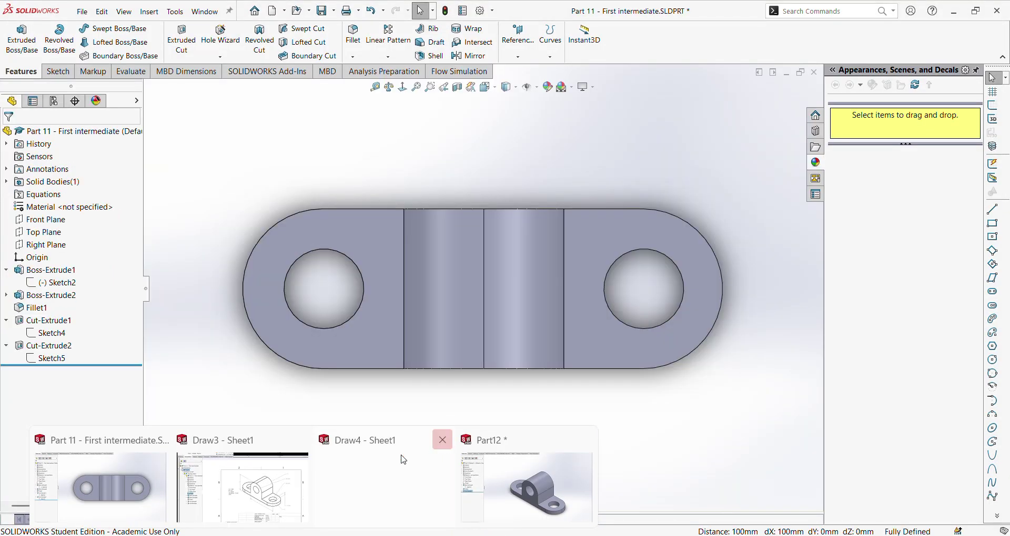
left_click(266, 492)
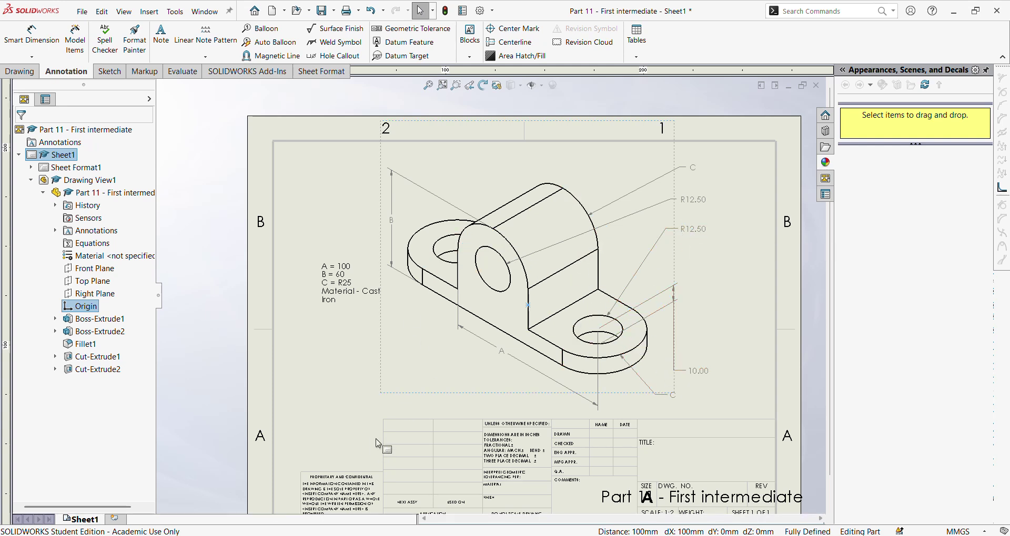
mouse_move(322, 531)
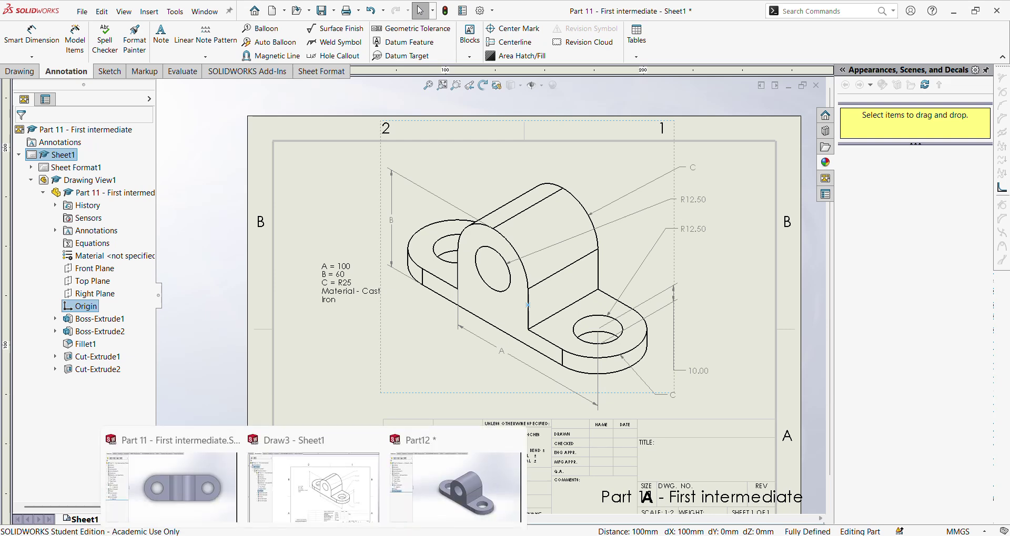
left_click(507, 491)
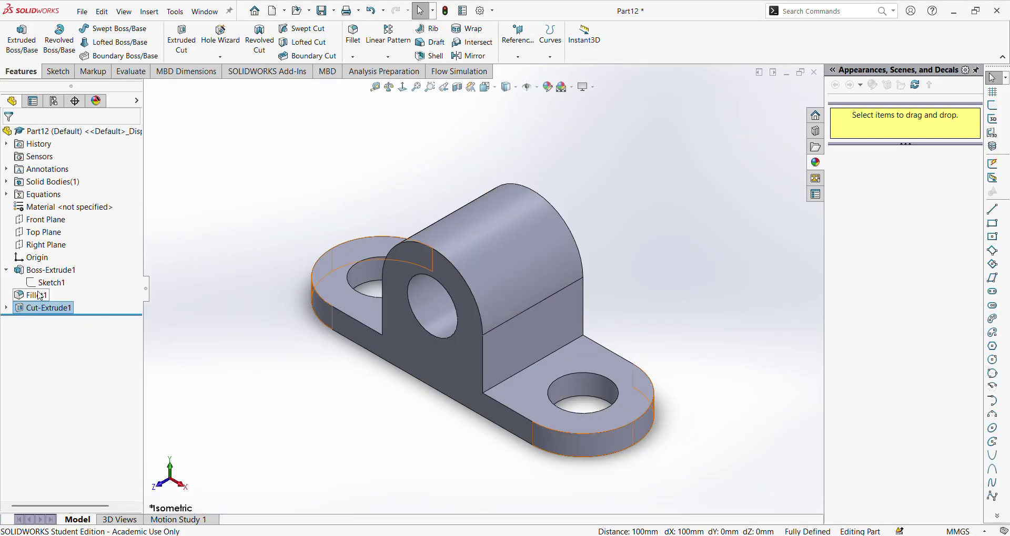
Step: Highlight the part's origin, consult the Mass-Volume 3-12 tutorial page in the PDF guide, and return to the SOLIDWORKS model
left_click(24, 259)
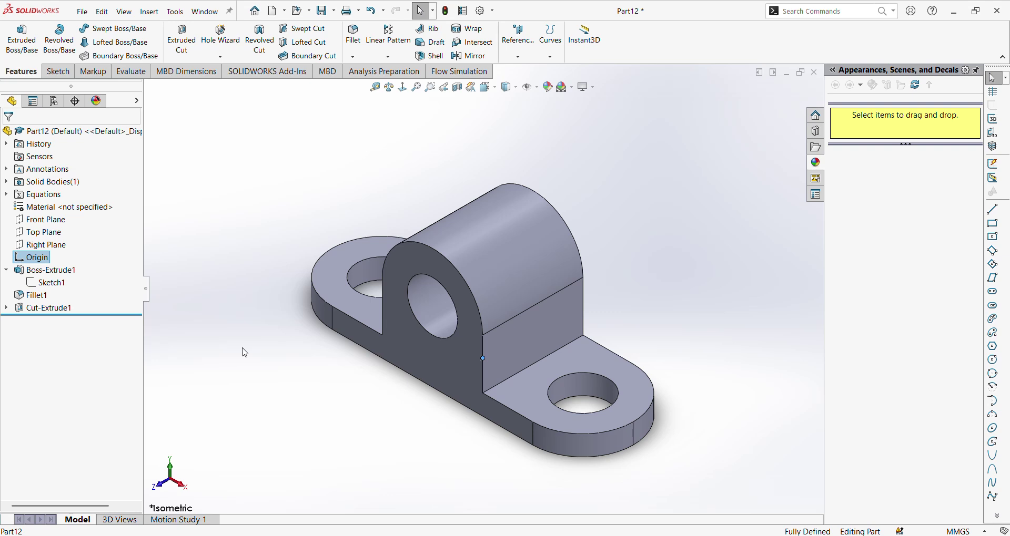
left_click(264, 339)
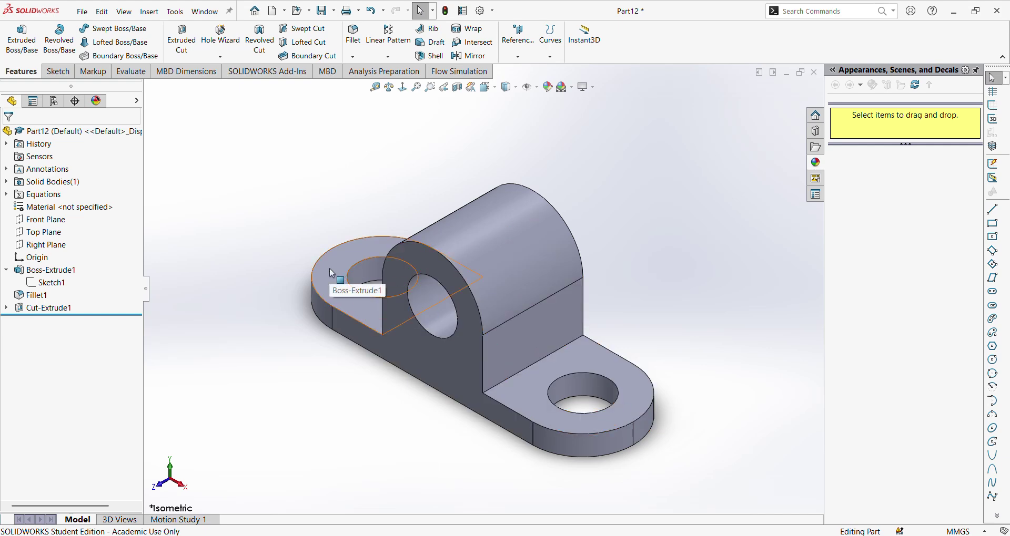
left_click(371, 535)
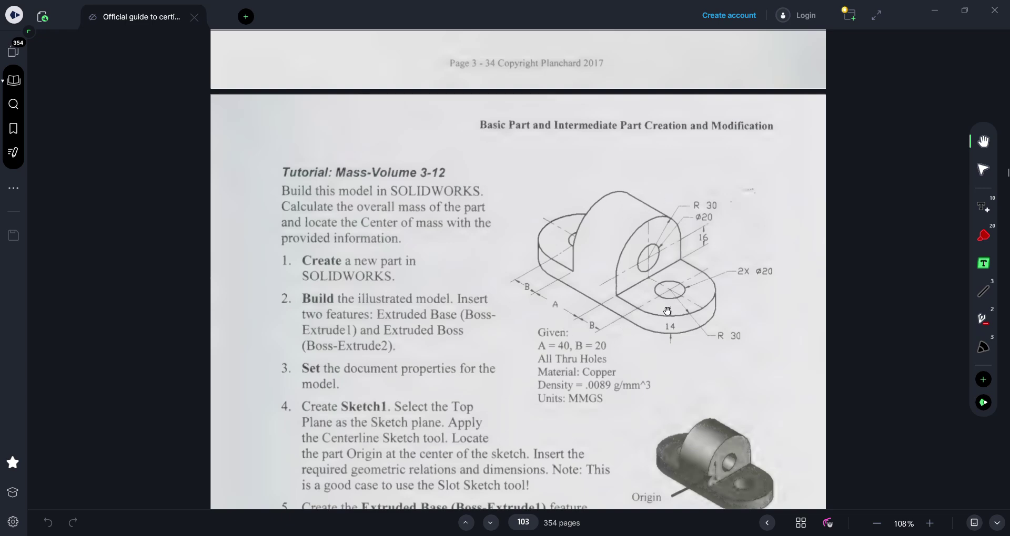
left_click(939, 11)
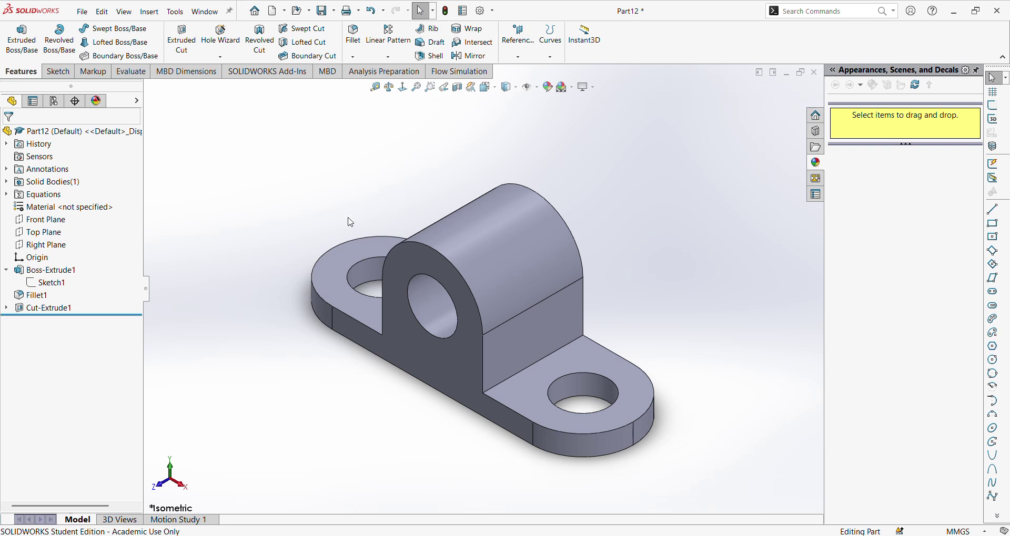
scroll(350, 220, "up", 2)
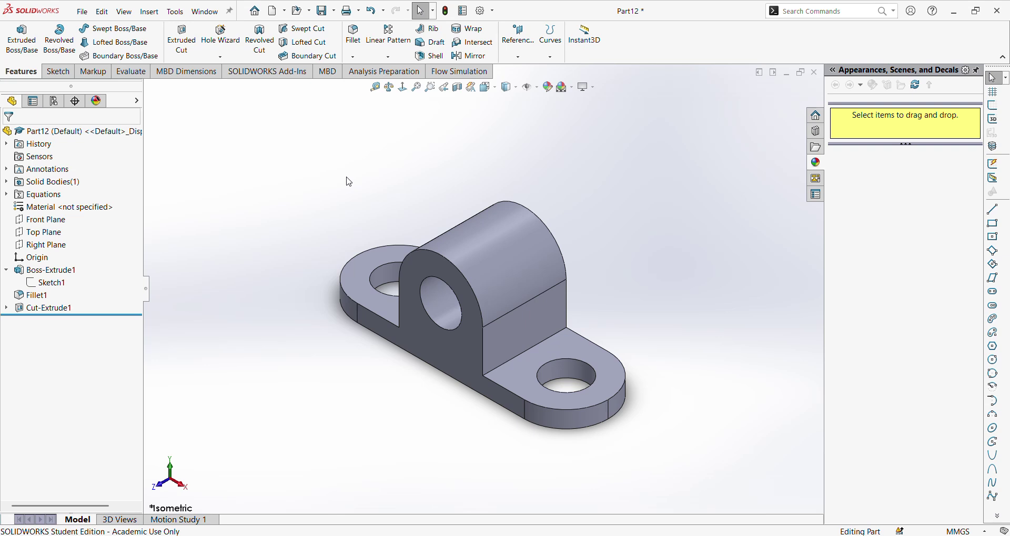
Step: Search the material library for "cast" and apply Gray Cast Iron from the Iron category to the part
middle_click_drag(349, 182, 322, 174)
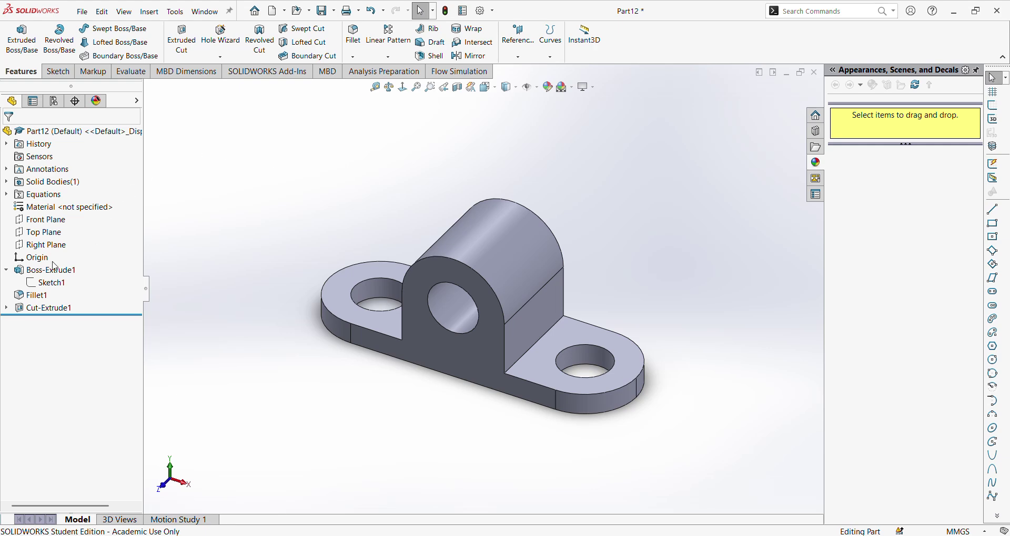
right_click(67, 212)
left_click(121, 220)
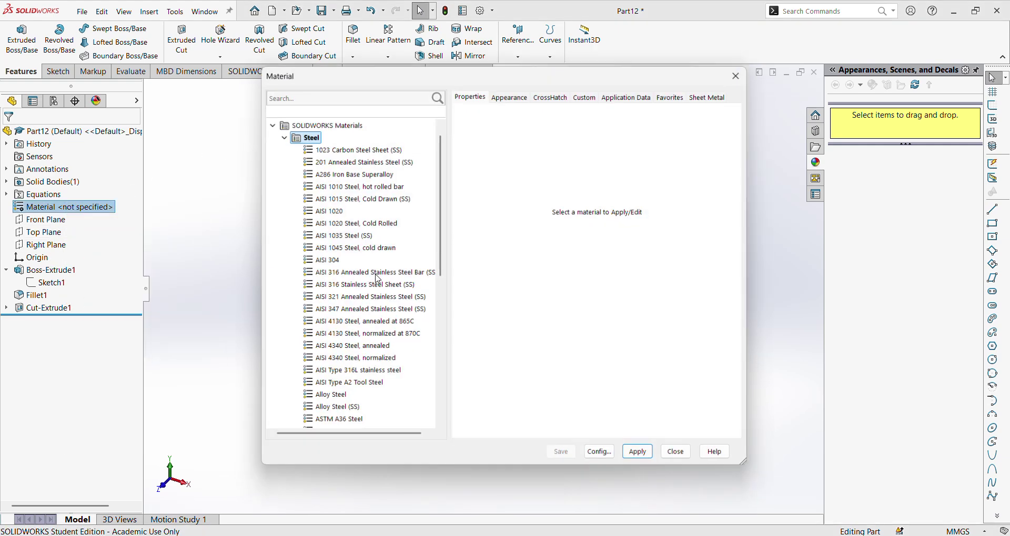
left_click(332, 95)
type("cast")
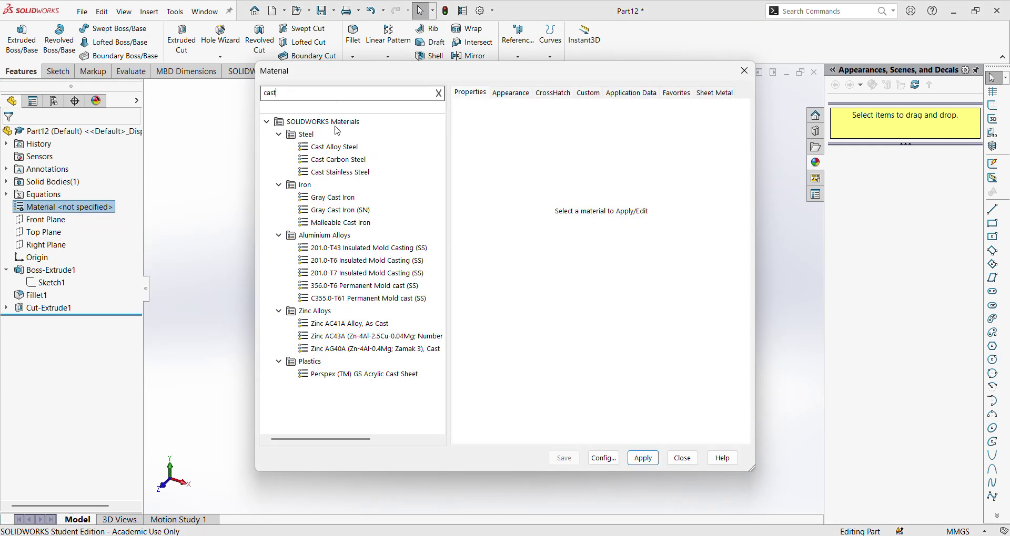
left_click(349, 197)
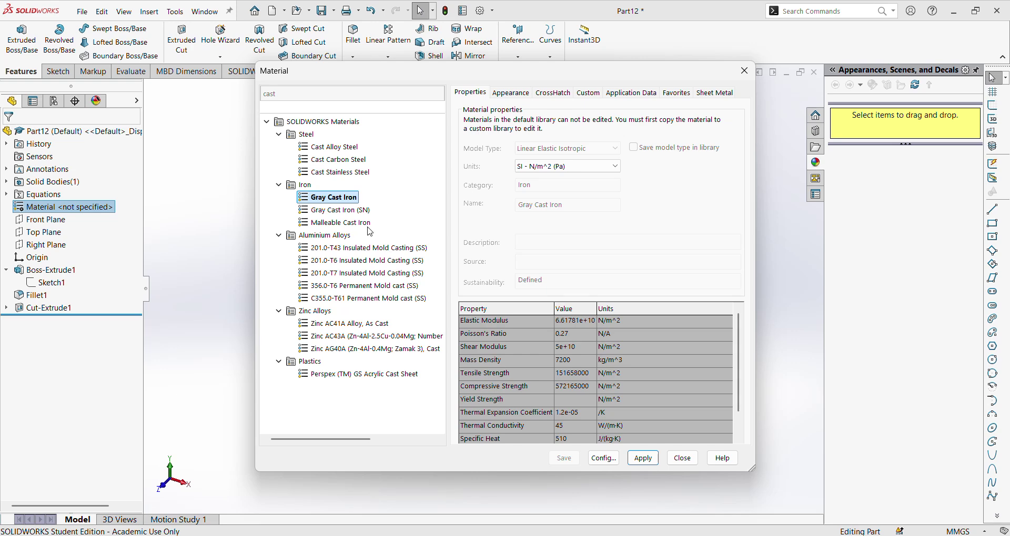
left_click(644, 459)
left_click(682, 458)
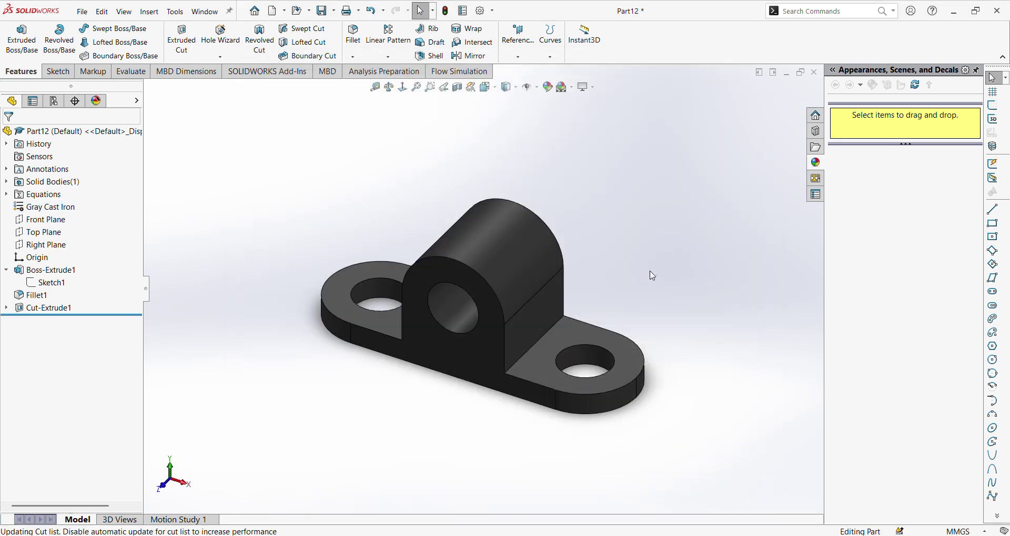
middle_click_drag(632, 307, 467, 144)
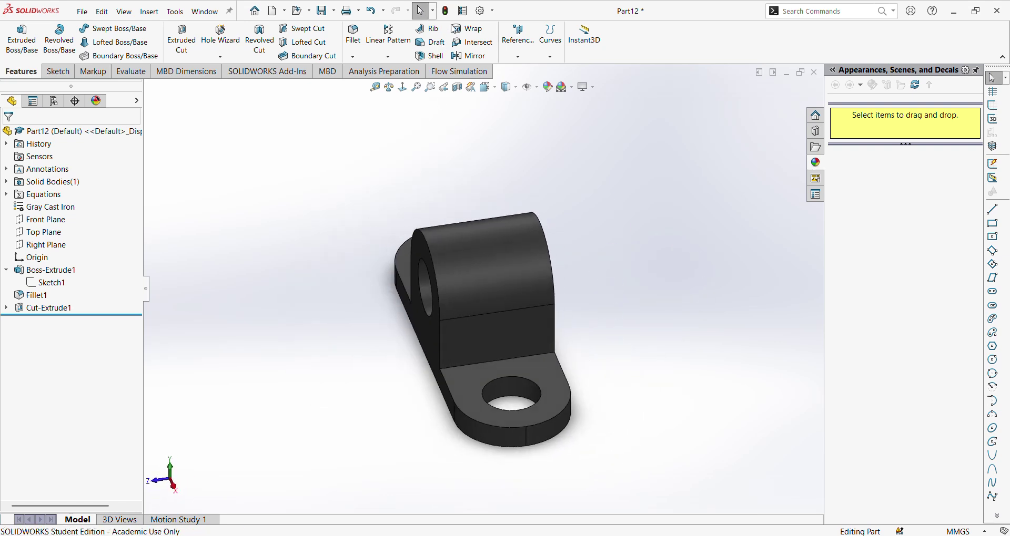